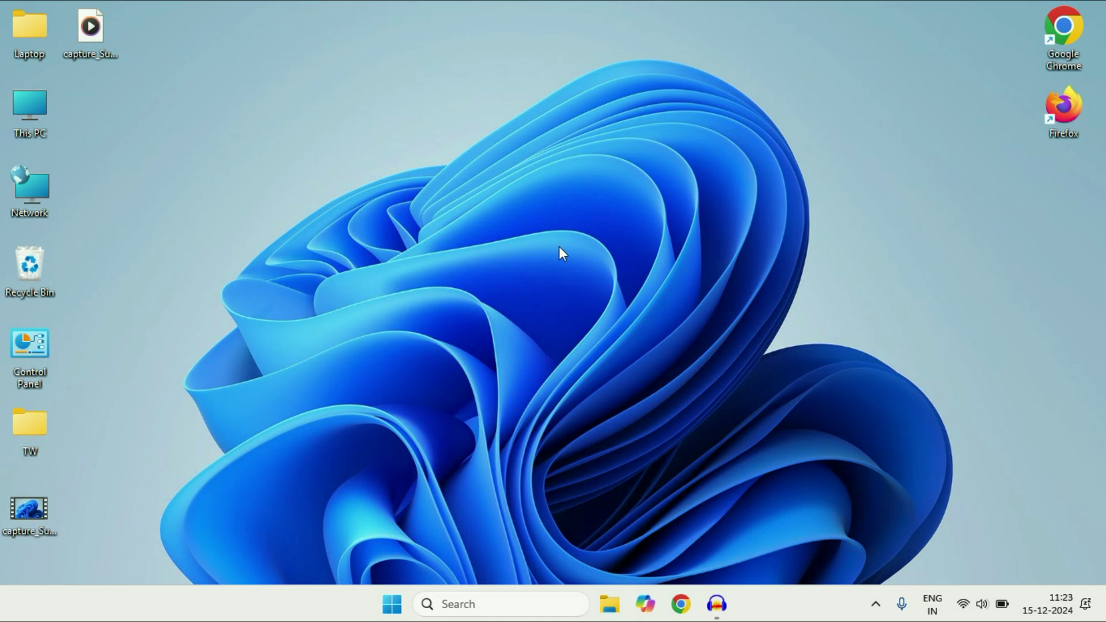
# - Search Windows for 'blu' and open the 'Bluetooth and other devices settings' page
pyautogui.click(485, 609)
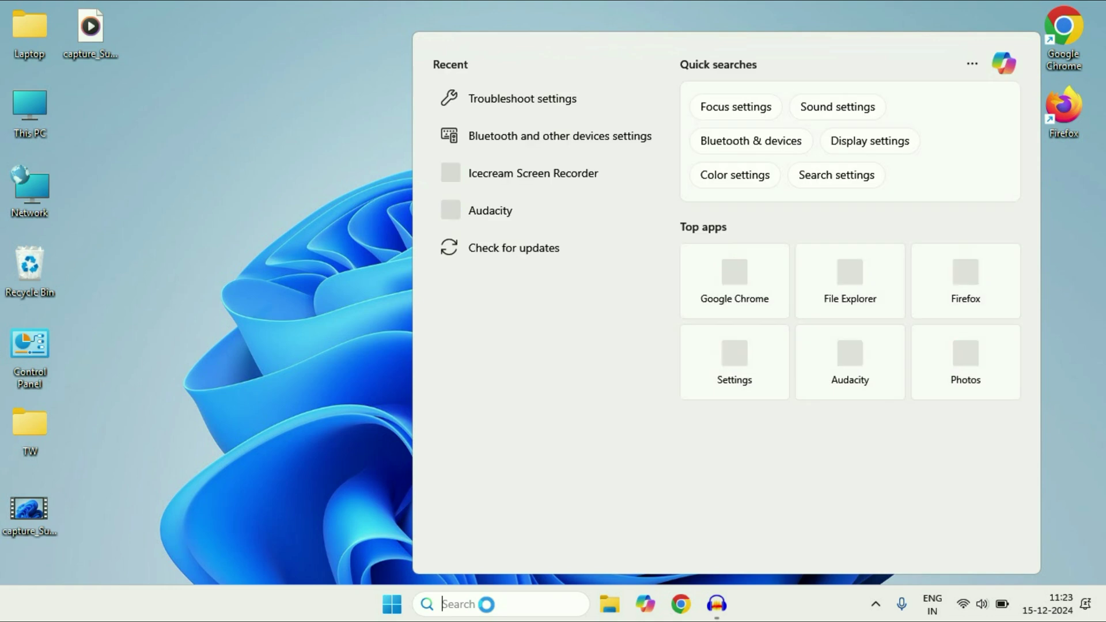
pyautogui.write('blu')
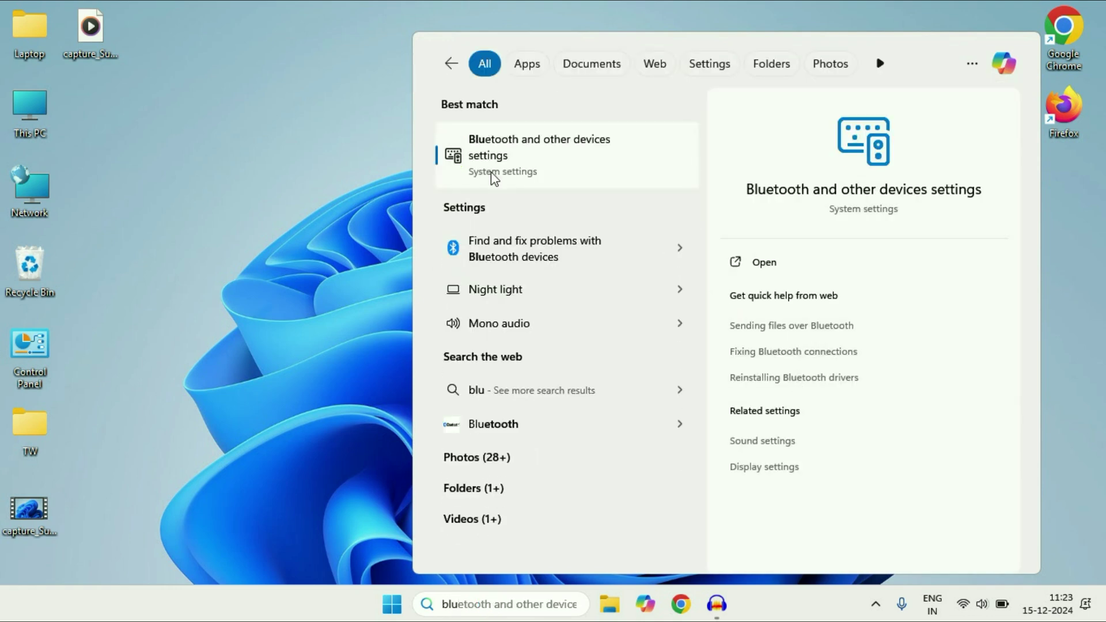
pyautogui.click(525, 163)
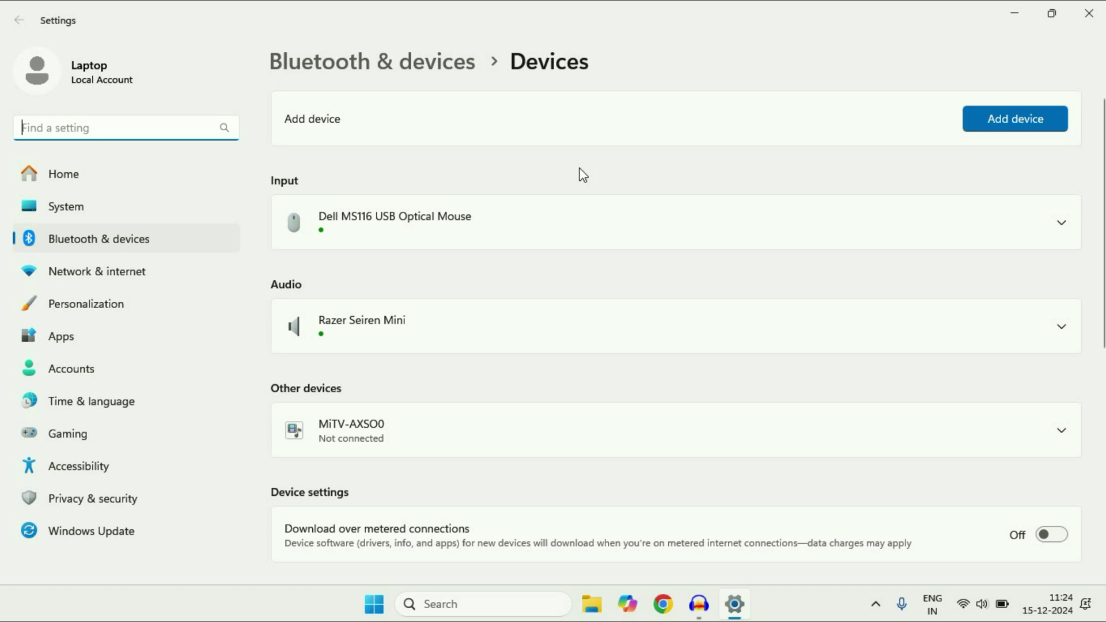
# - Scroll the Devices list, expand the Razer Seiren Mini's options, then close Settings
pyautogui.scroll(-2, 681, 257)
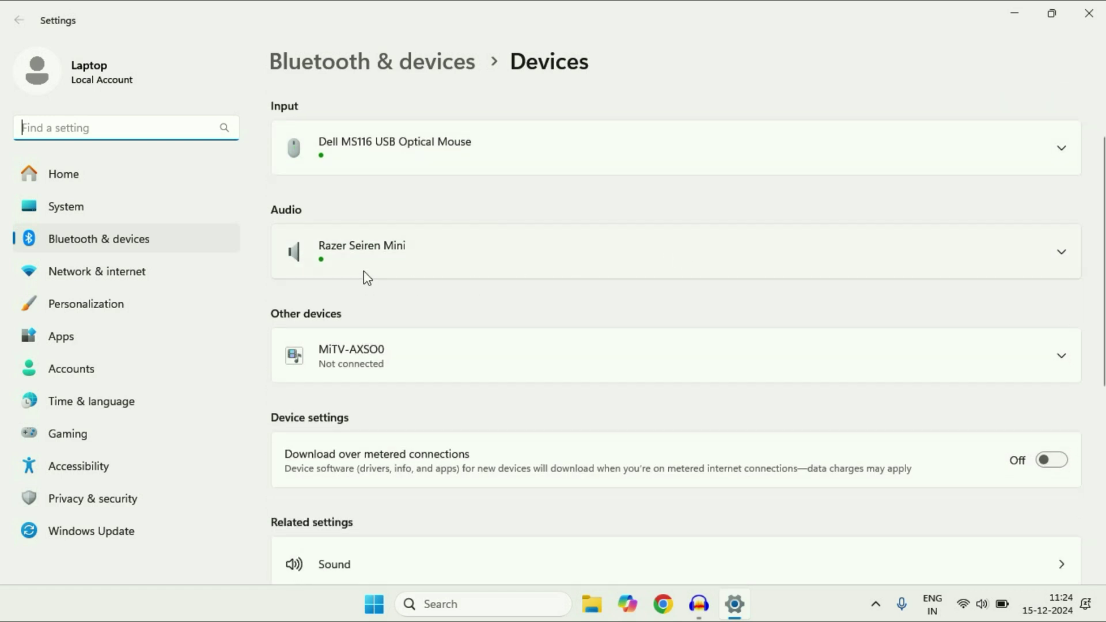
pyautogui.click(1061, 252)
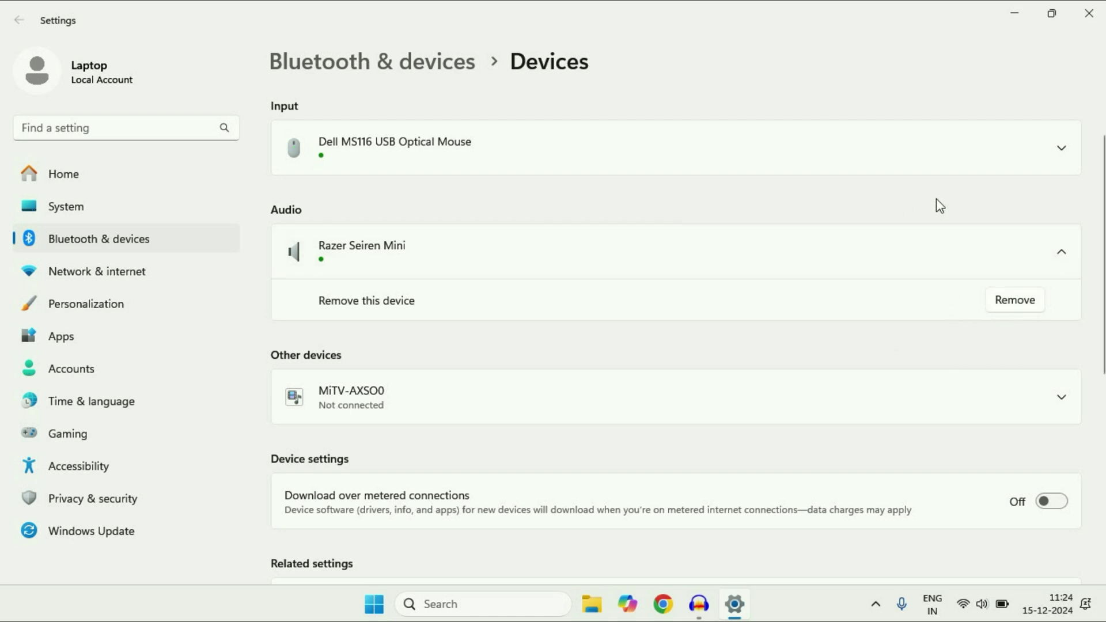
pyautogui.click(1088, 13)
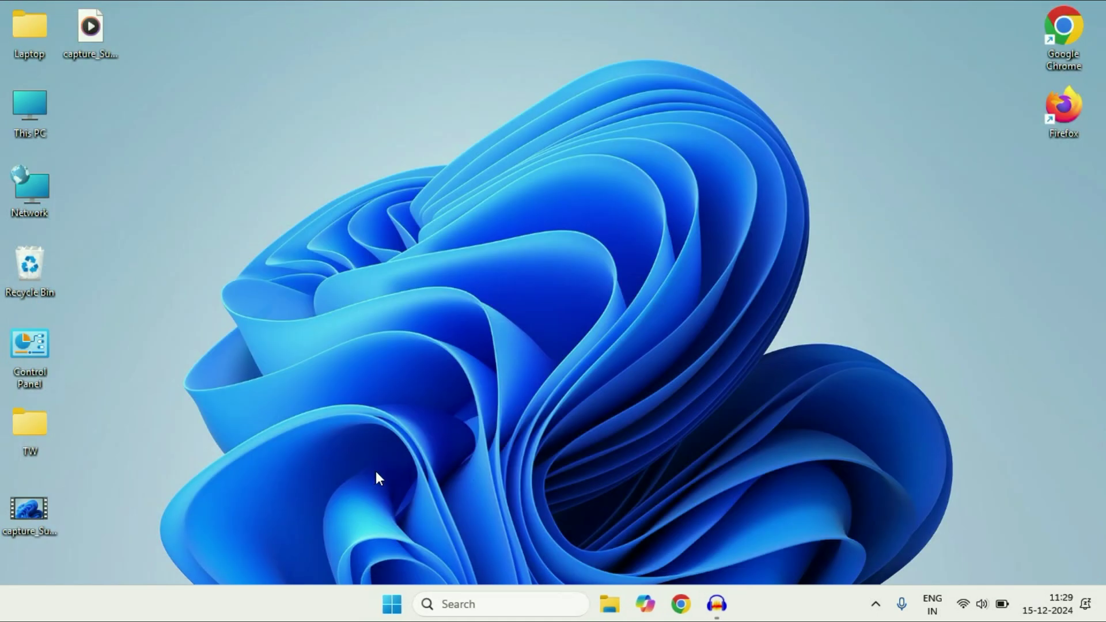
# - Open Device Manager from the Start menu and enable the Realtek Bluetooth Adapter under Bluetooth
pyautogui.rightClick(391, 604)
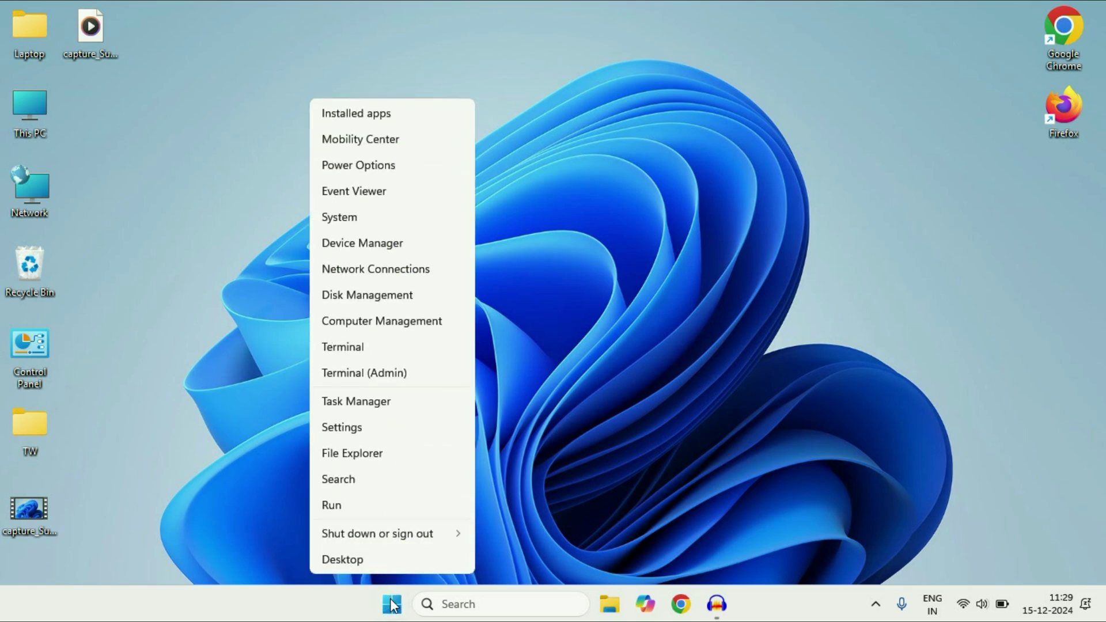
pyautogui.click(394, 243)
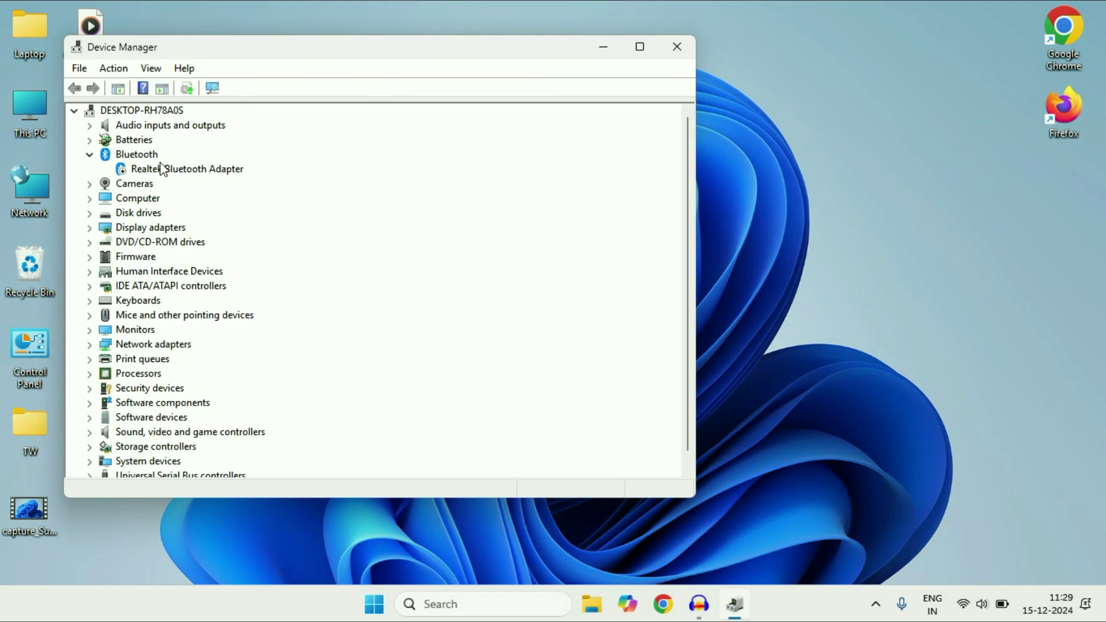
pyautogui.click(139, 157)
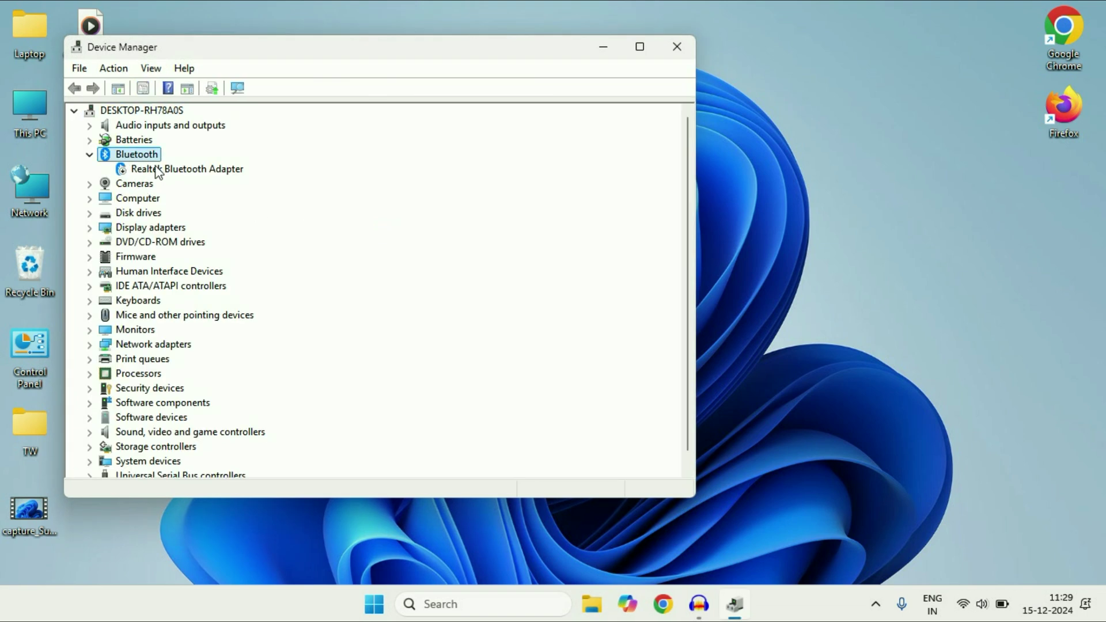
pyautogui.click(159, 172)
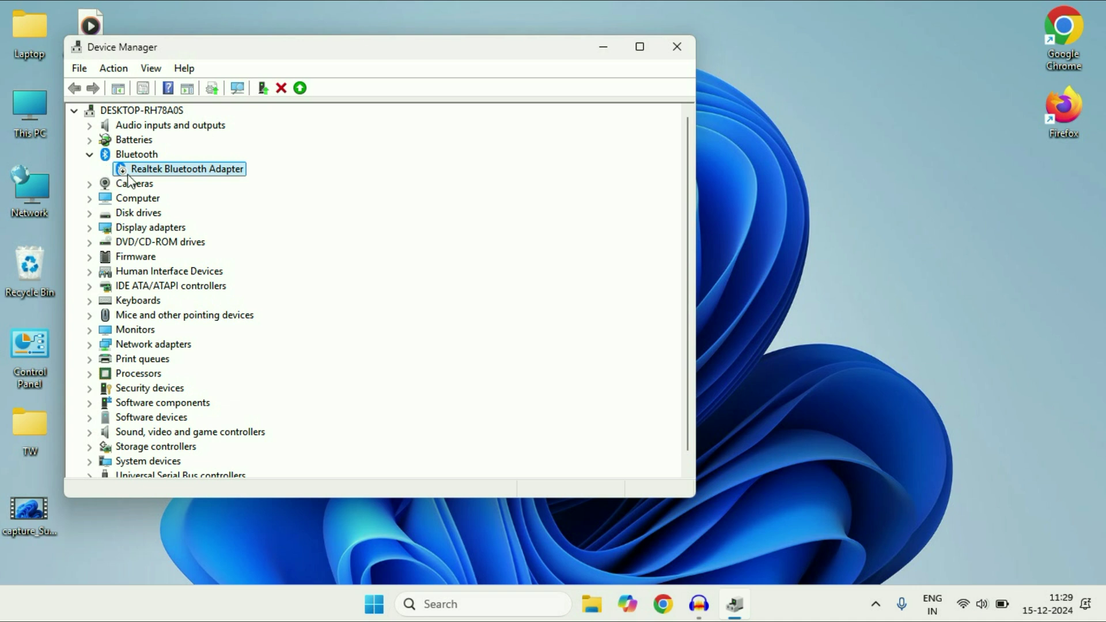
pyautogui.rightClick(196, 173)
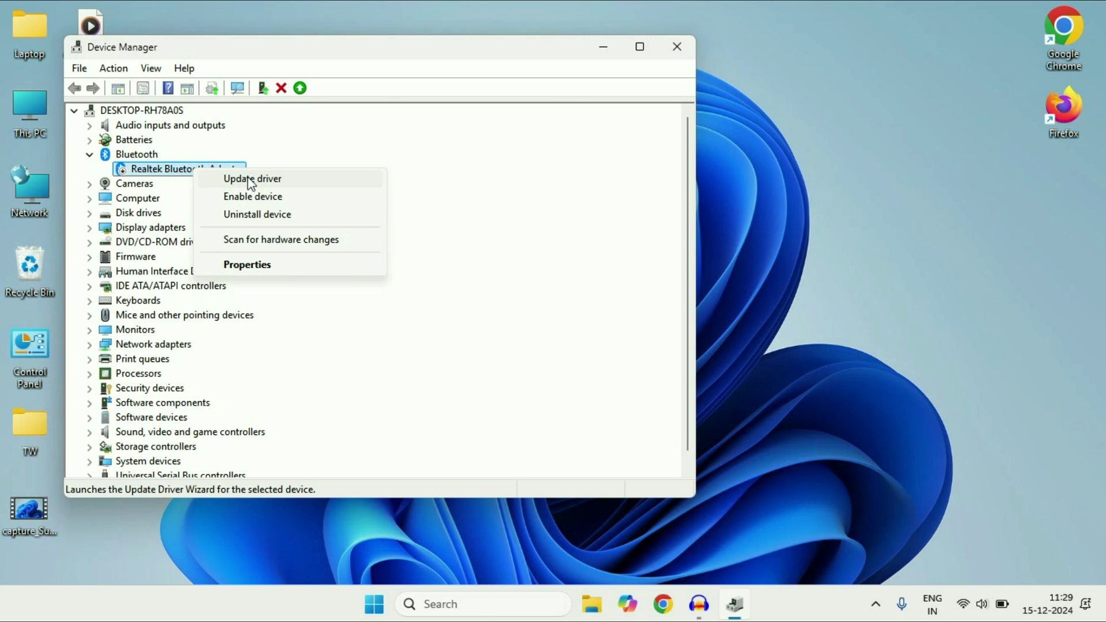
pyautogui.click(258, 199)
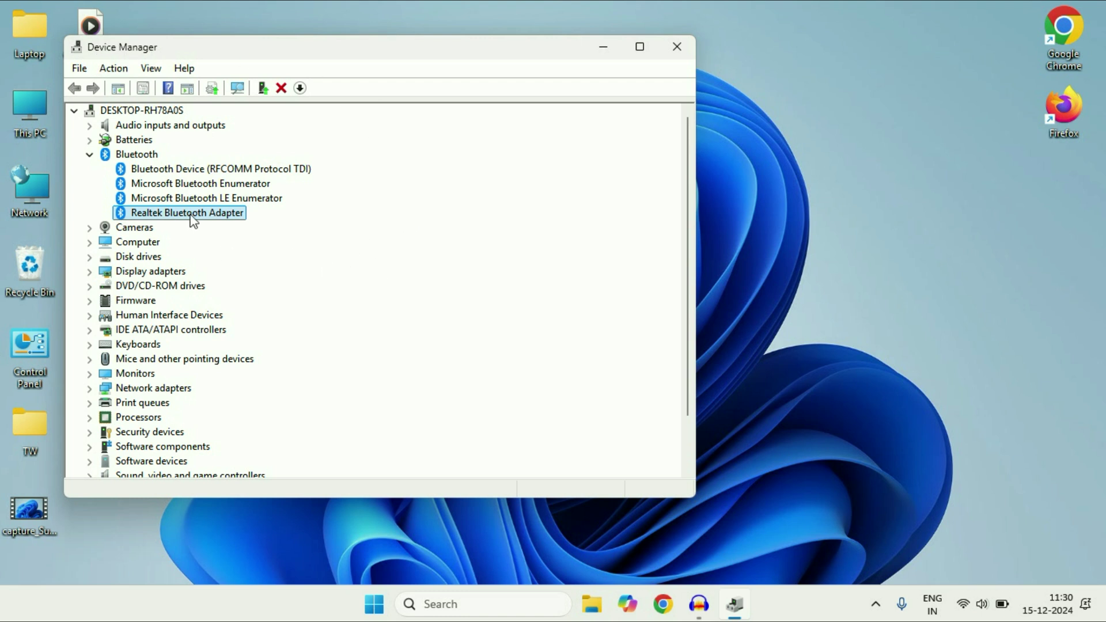
pyautogui.rightClick(226, 217)
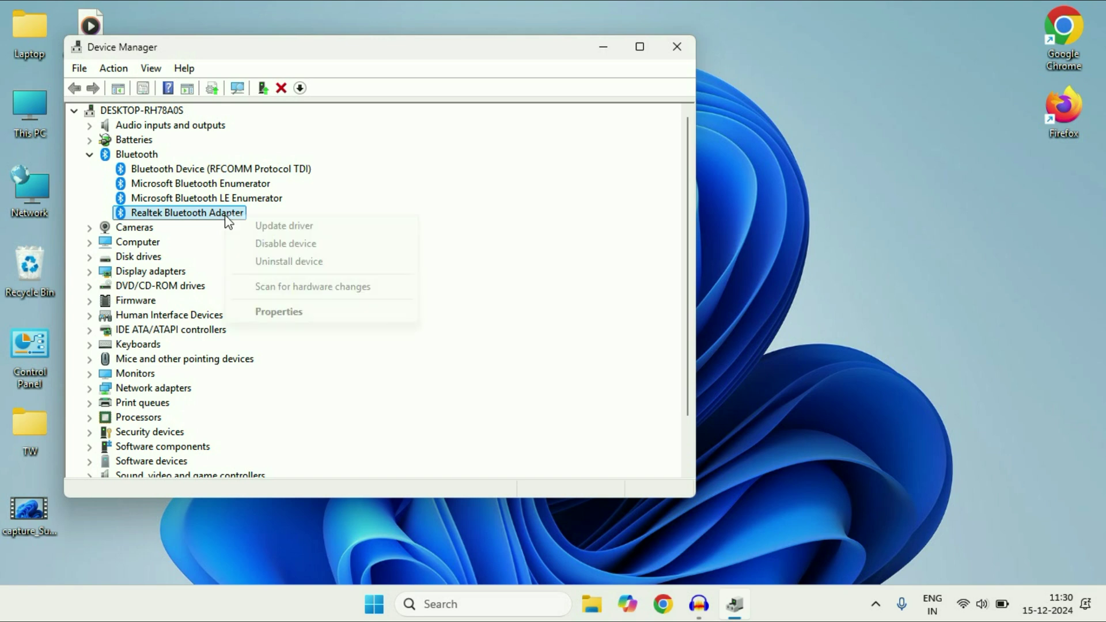
# - Clear 'Allow the computer to turn off this device' in the Realtek adapter's Power Management, then close Device Manager
pyautogui.click(317, 313)
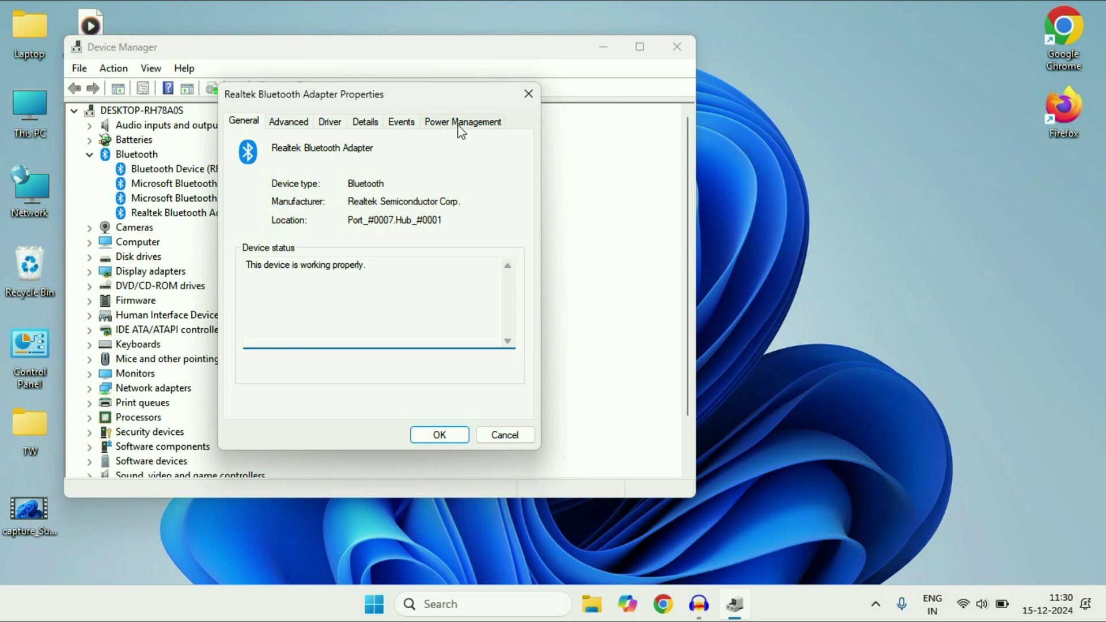
pyautogui.click(455, 122)
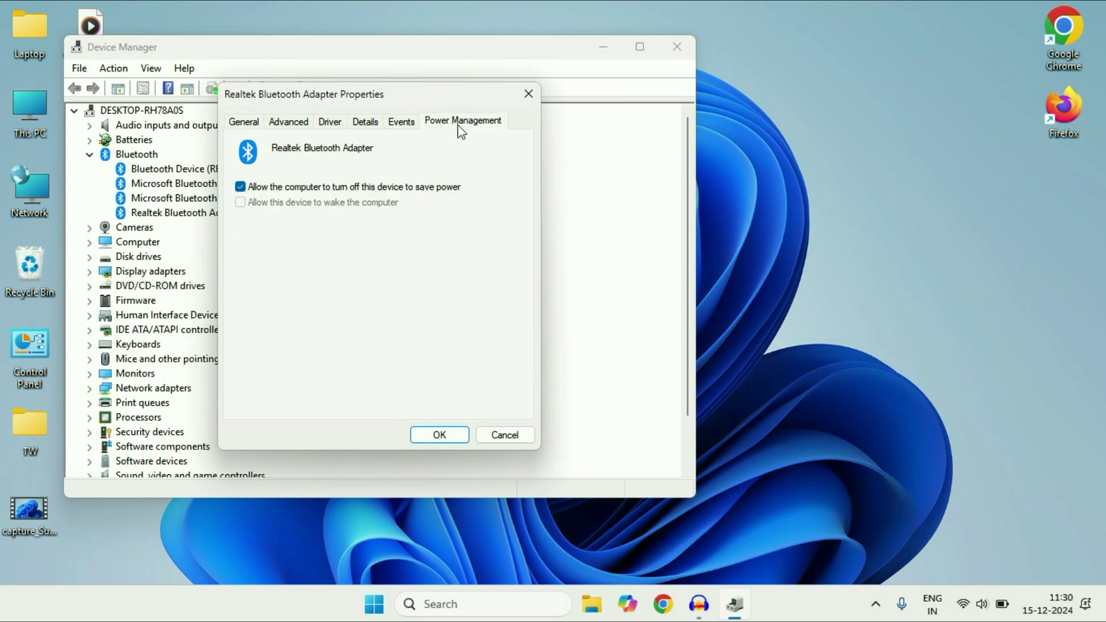
pyautogui.click(241, 185)
pyautogui.click(454, 436)
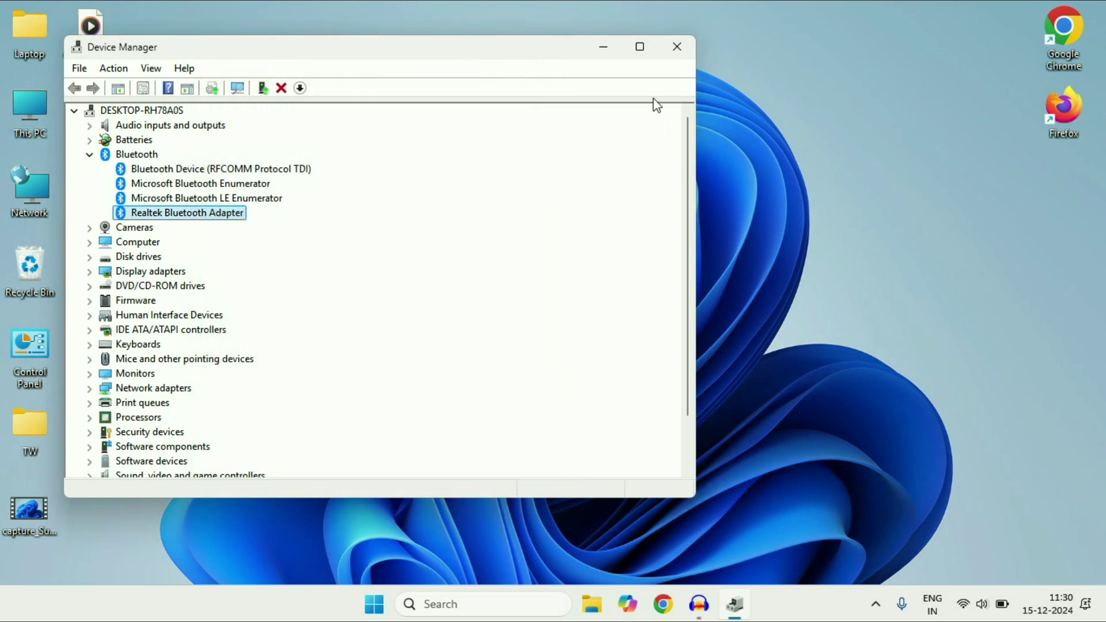
pyautogui.click(678, 46)
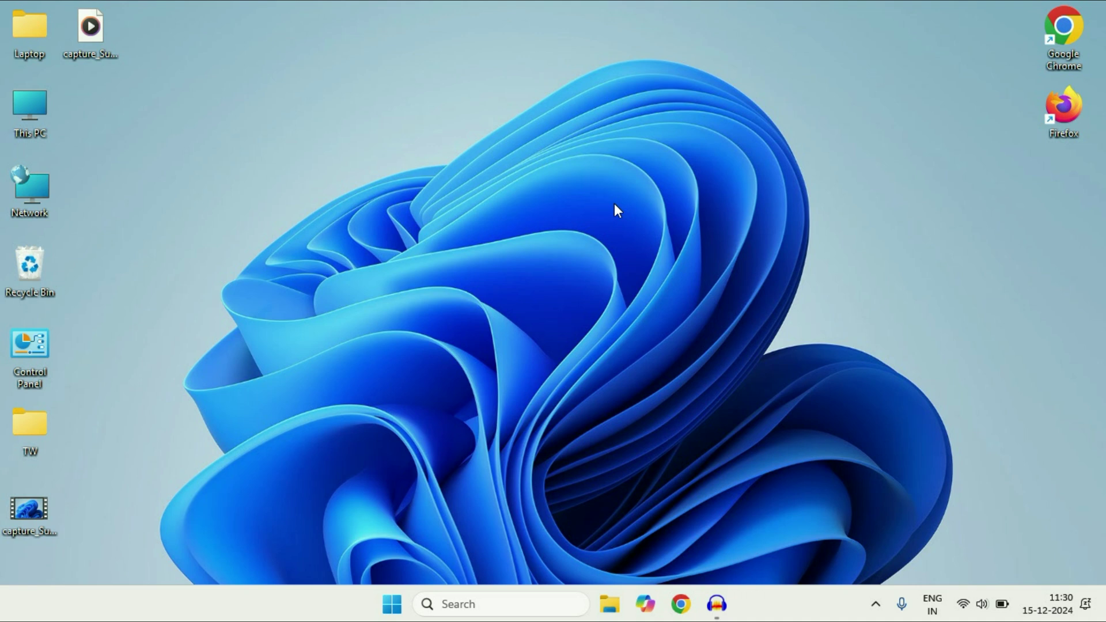
# - Search Windows for 'serv' and open the Services console
pyautogui.click(481, 605)
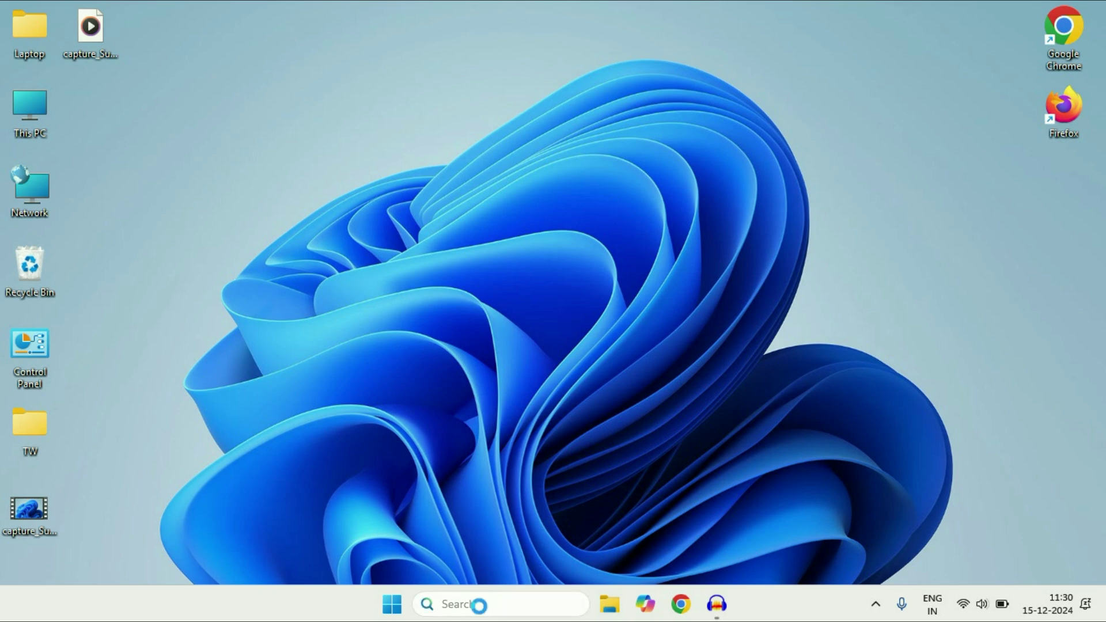
pyautogui.write('services')
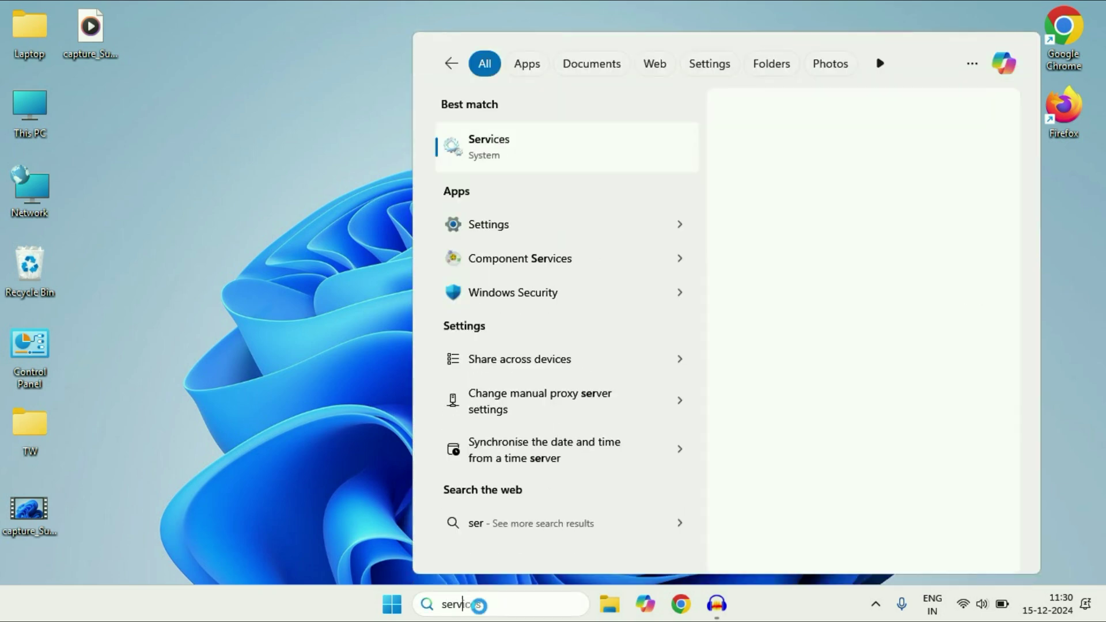
pyautogui.click(540, 155)
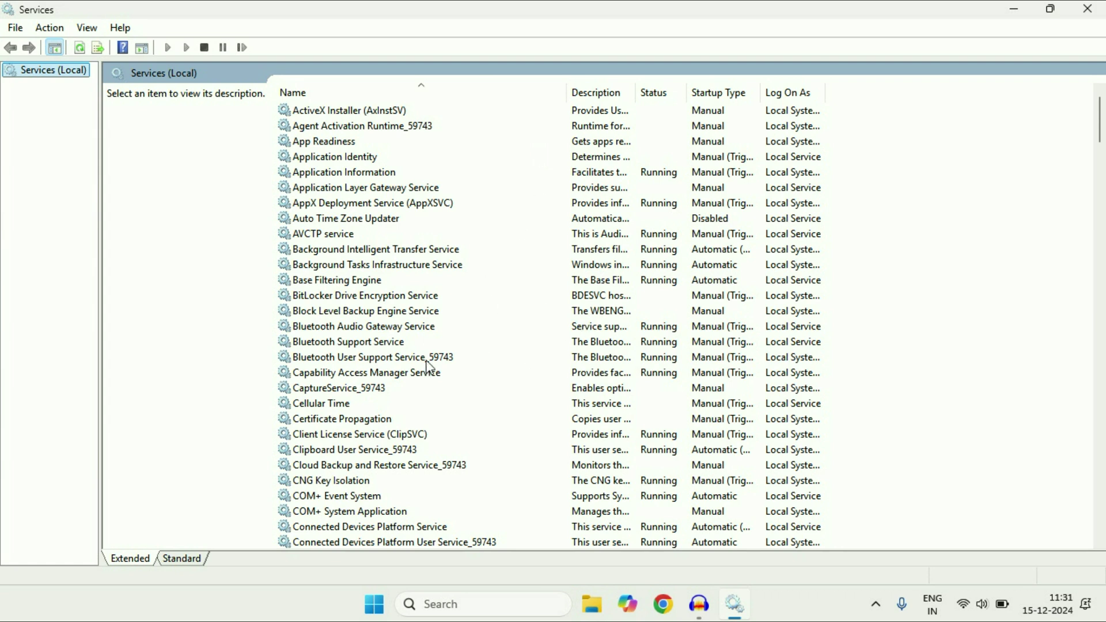
# - Set the Bluetooth Support Service startup type to Automatic and apply it
pyautogui.click(363, 345)
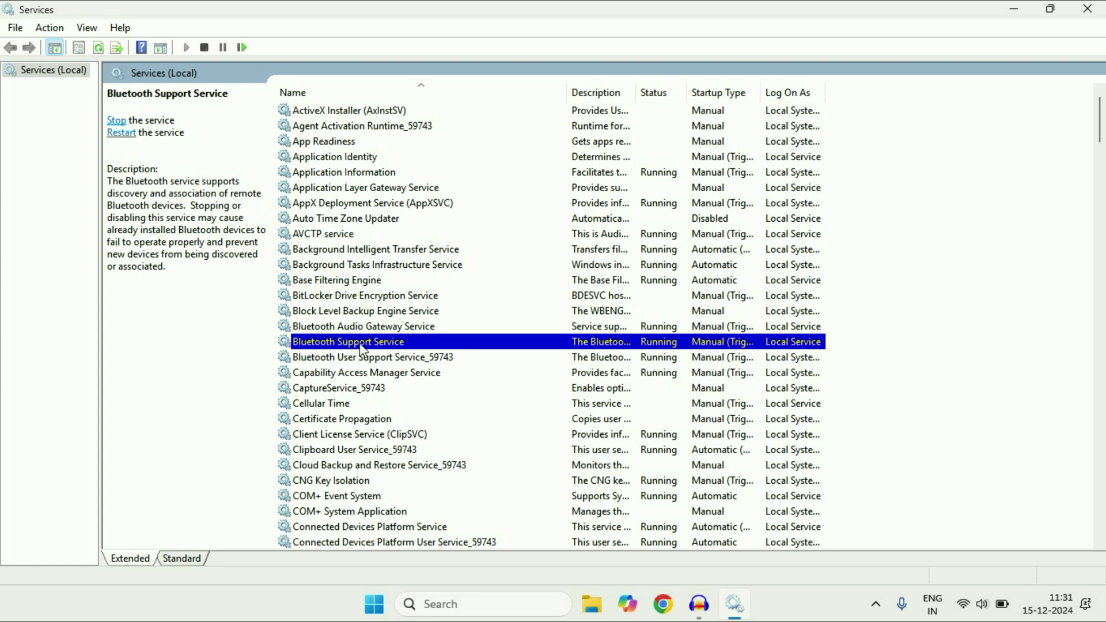
pyautogui.rightClick(425, 343)
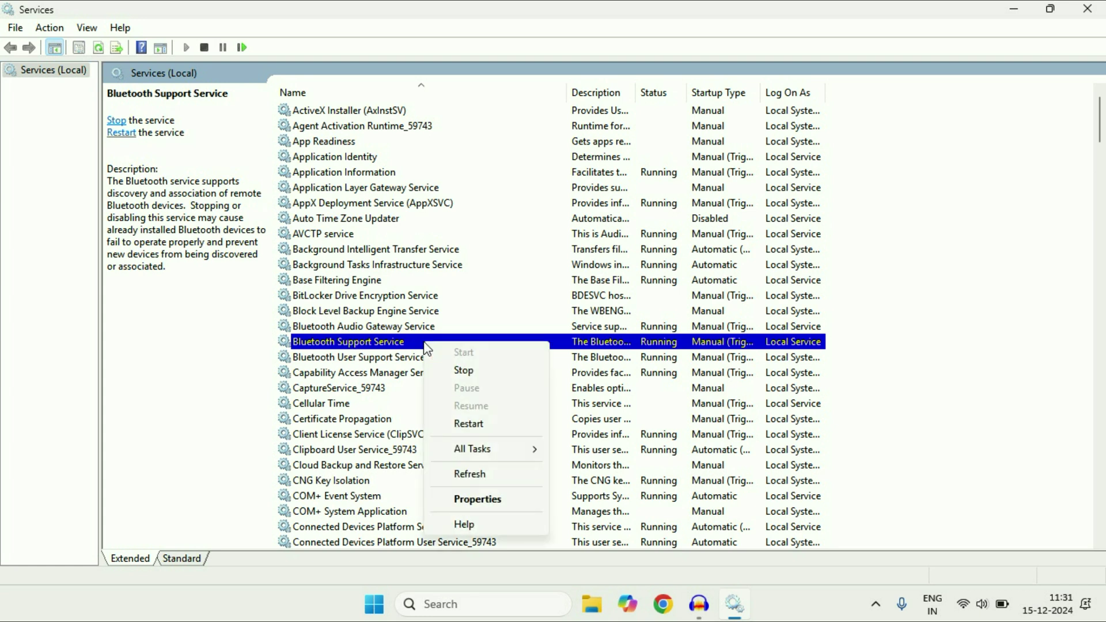
pyautogui.click(501, 500)
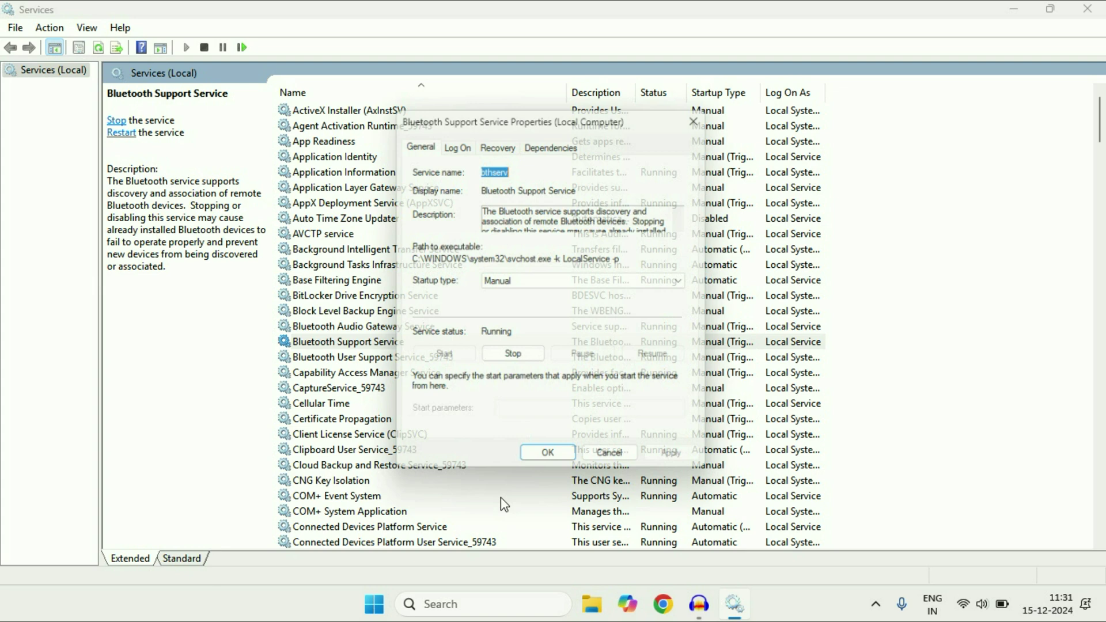
pyautogui.moveTo(534, 118); pyautogui.dragTo(490, 85)
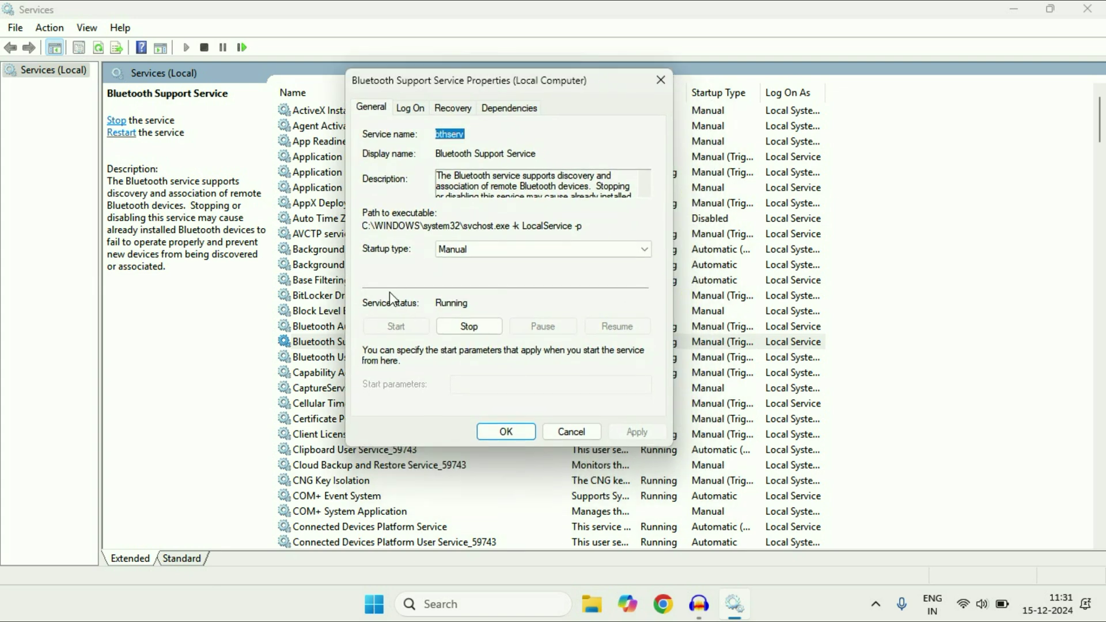
pyautogui.click(655, 258)
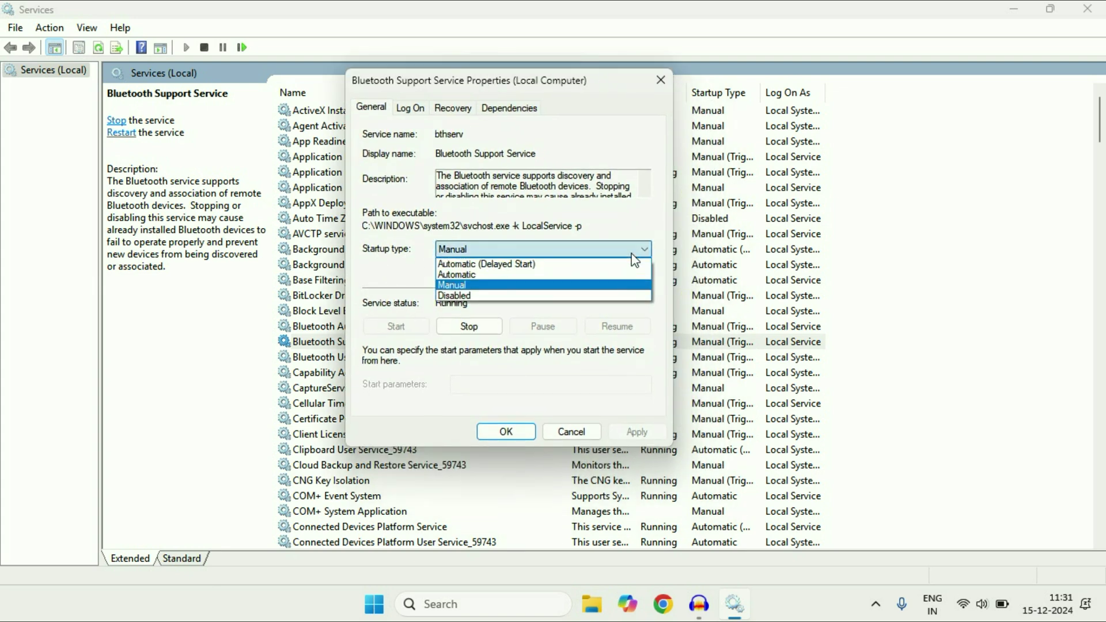
pyautogui.click(509, 273)
pyautogui.click(646, 433)
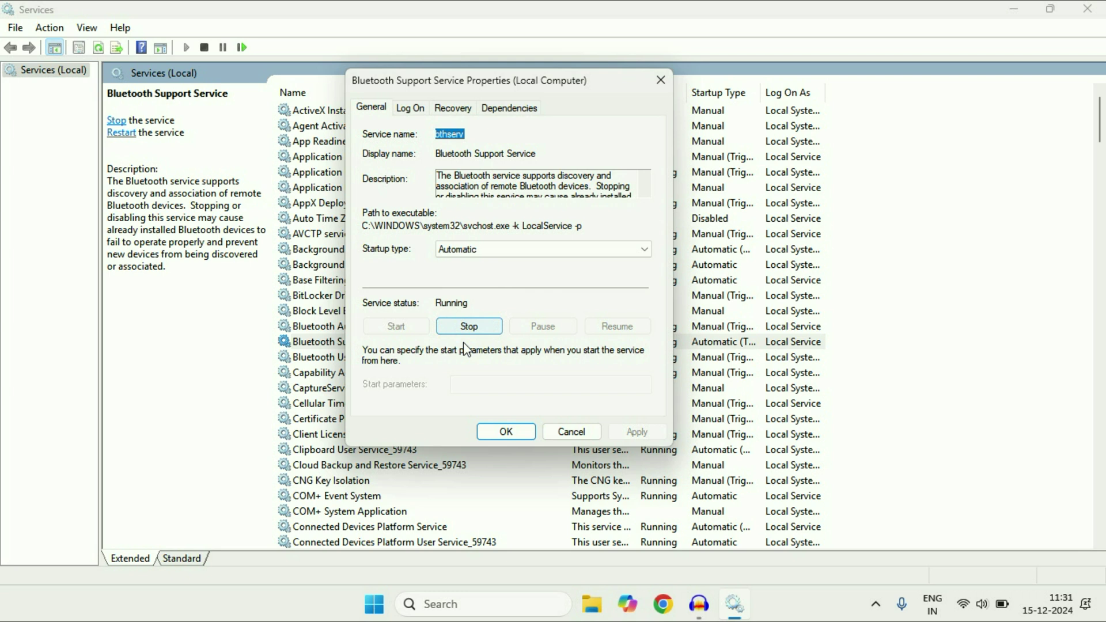
# - Stop and restart the Bluetooth Support Service, confirm with OK, and close Services
pyautogui.click(485, 327)
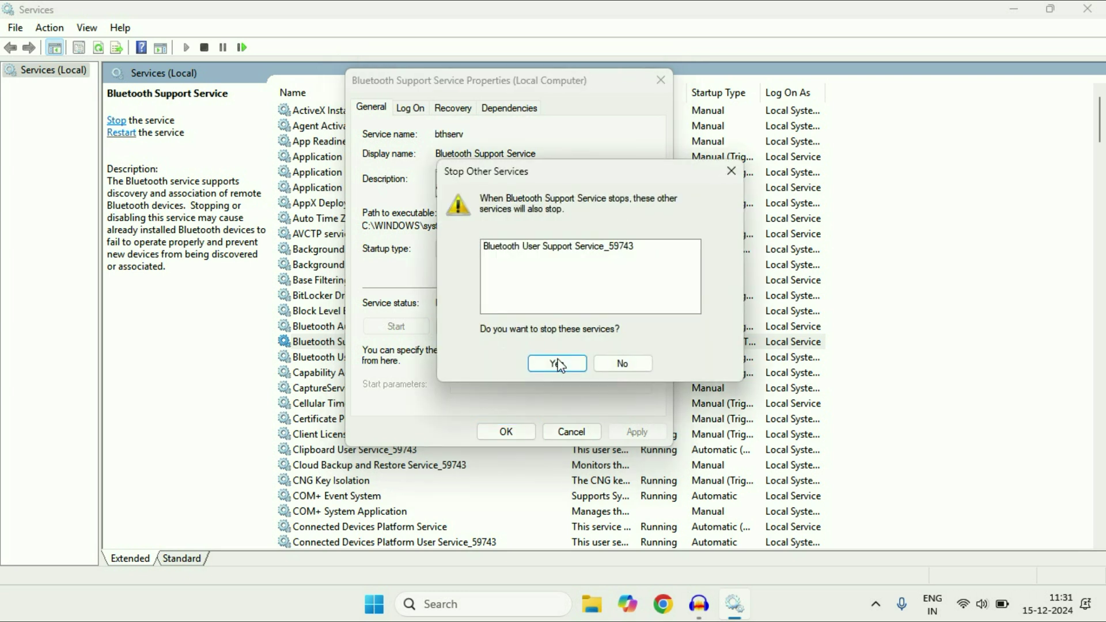
pyautogui.click(559, 363)
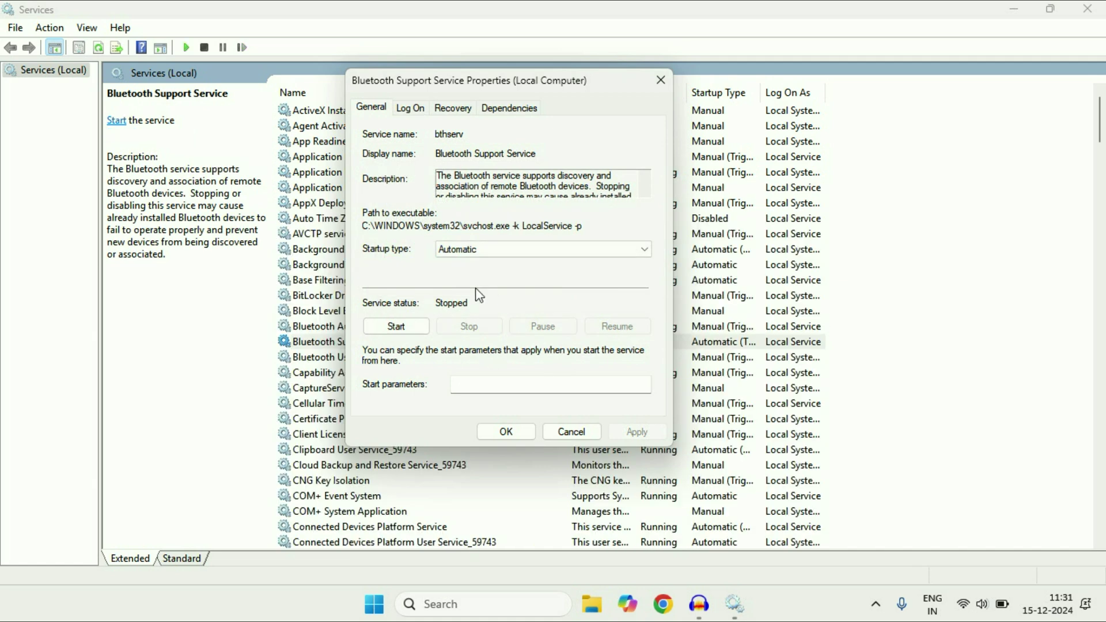
pyautogui.click(398, 327)
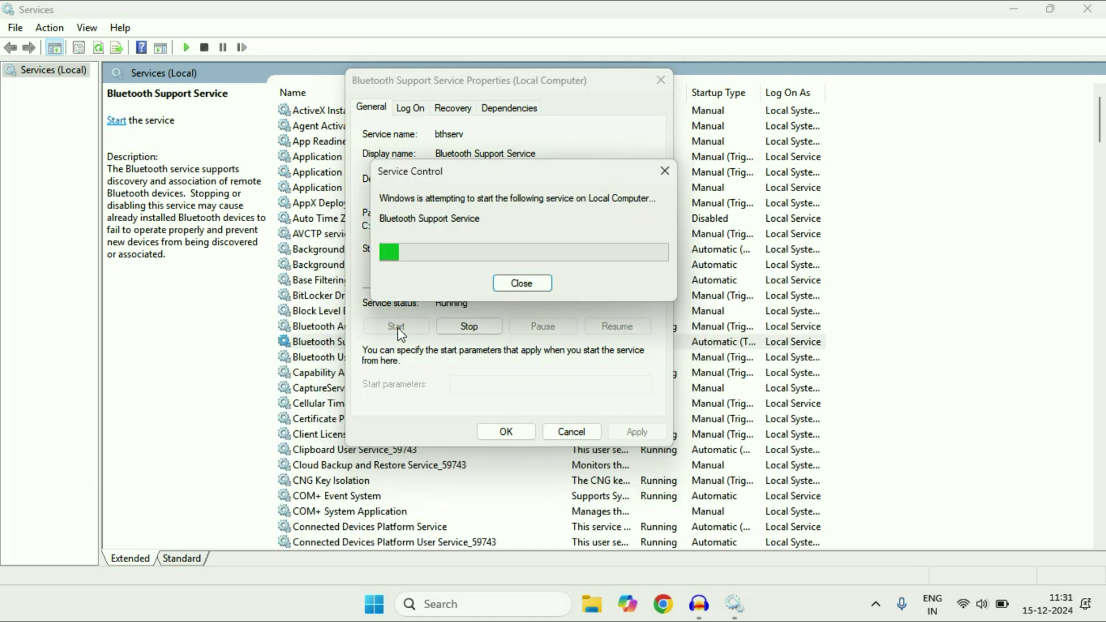
pyautogui.click(525, 430)
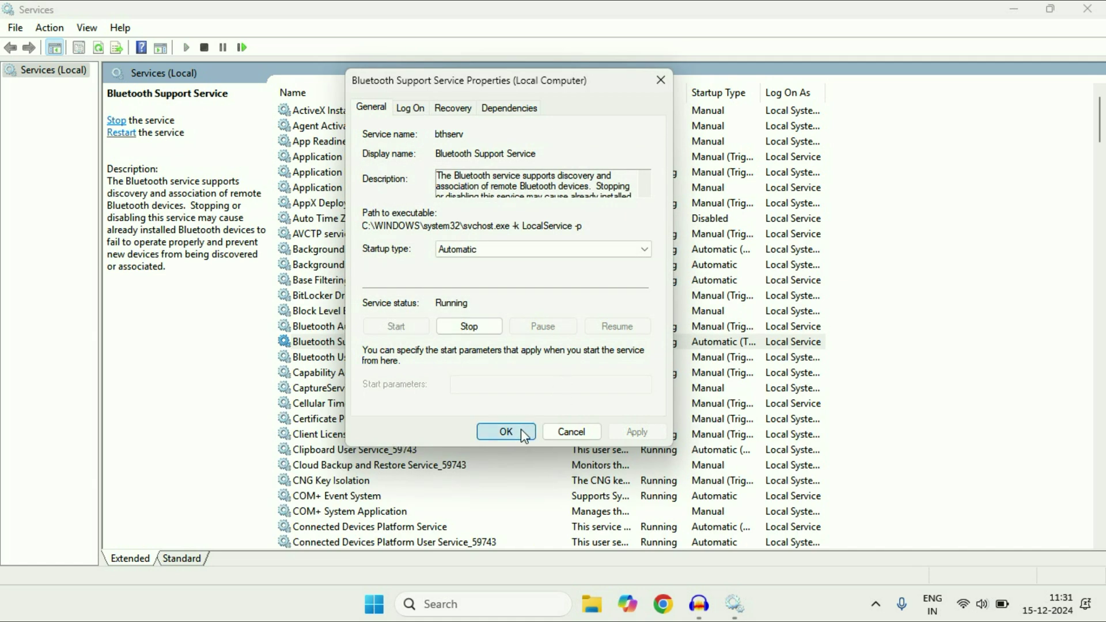
pyautogui.click(1087, 9)
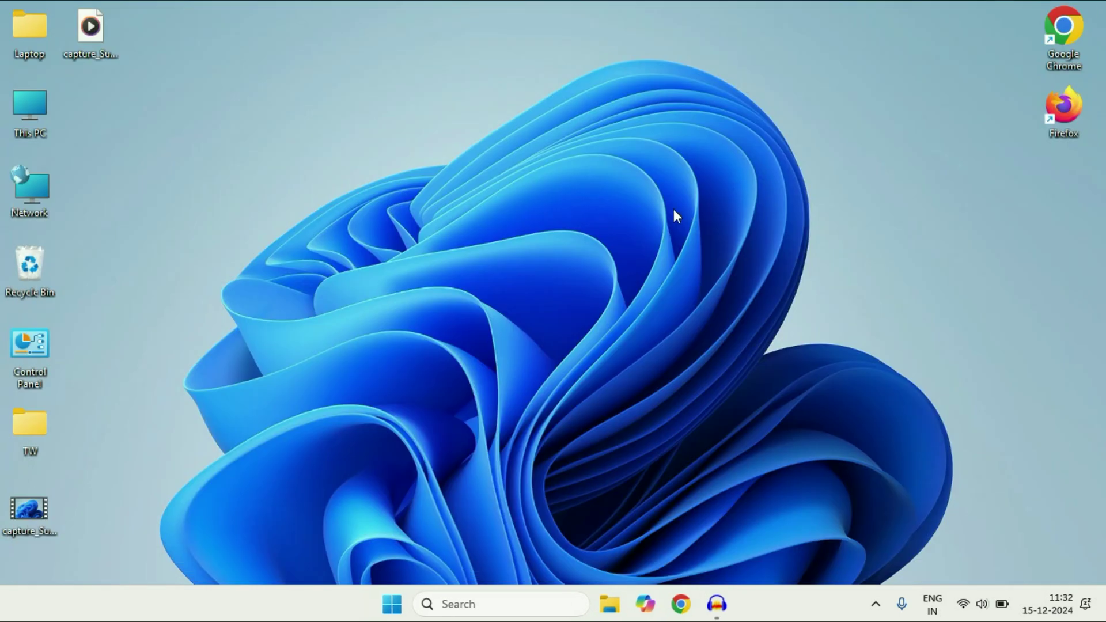
# - Search 'blue', open Bluetooth and other devices settings, and scroll down to Related settings
pyautogui.click(459, 609)
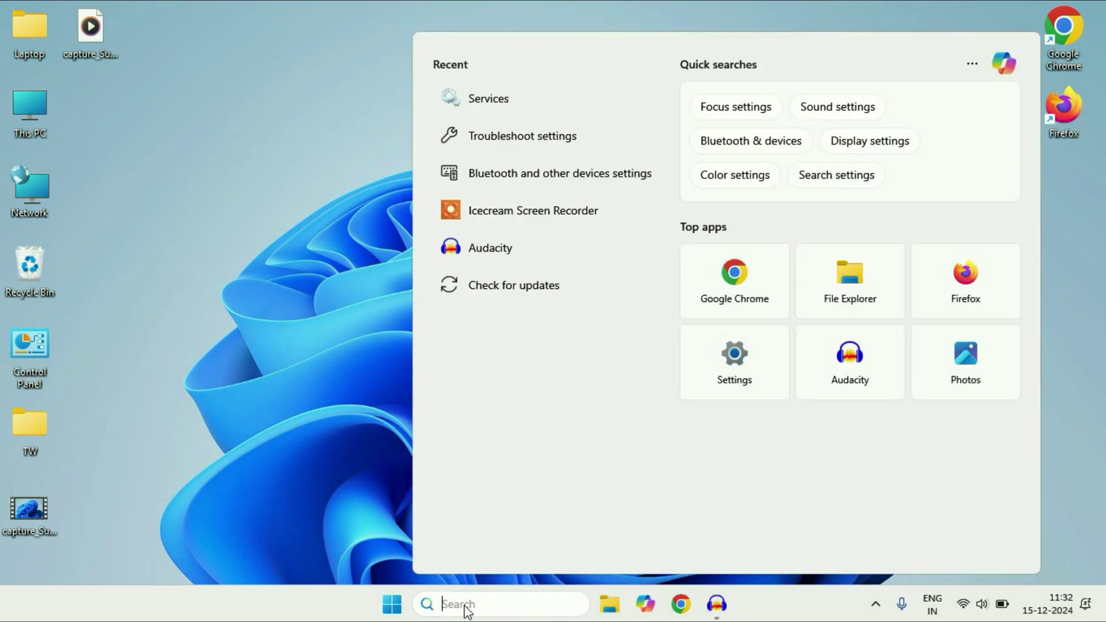
pyautogui.write('blue')
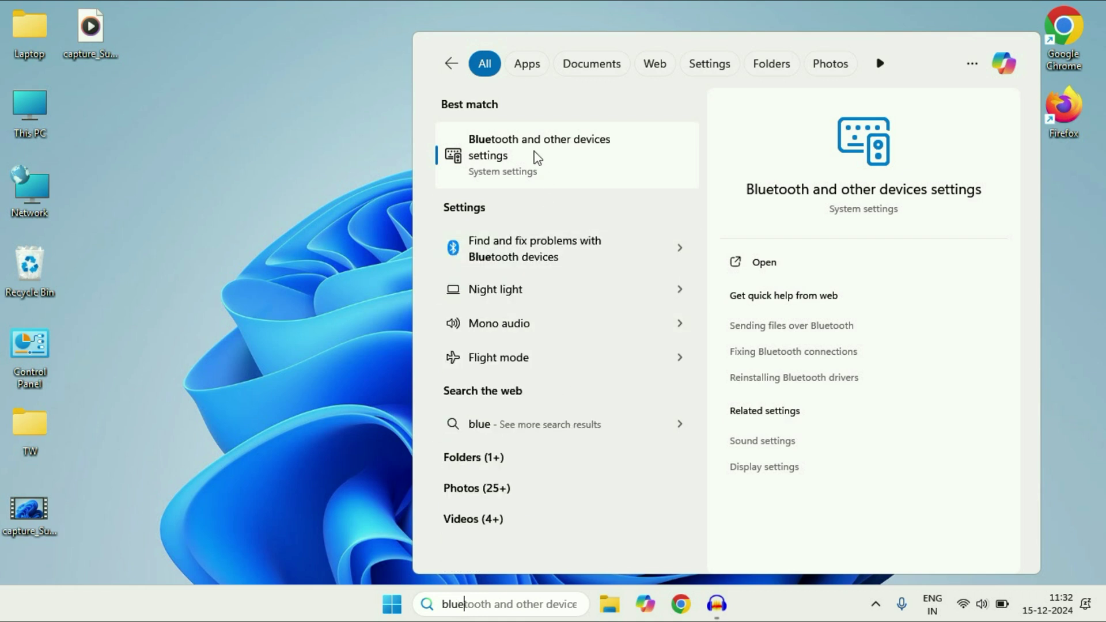
pyautogui.click(569, 152)
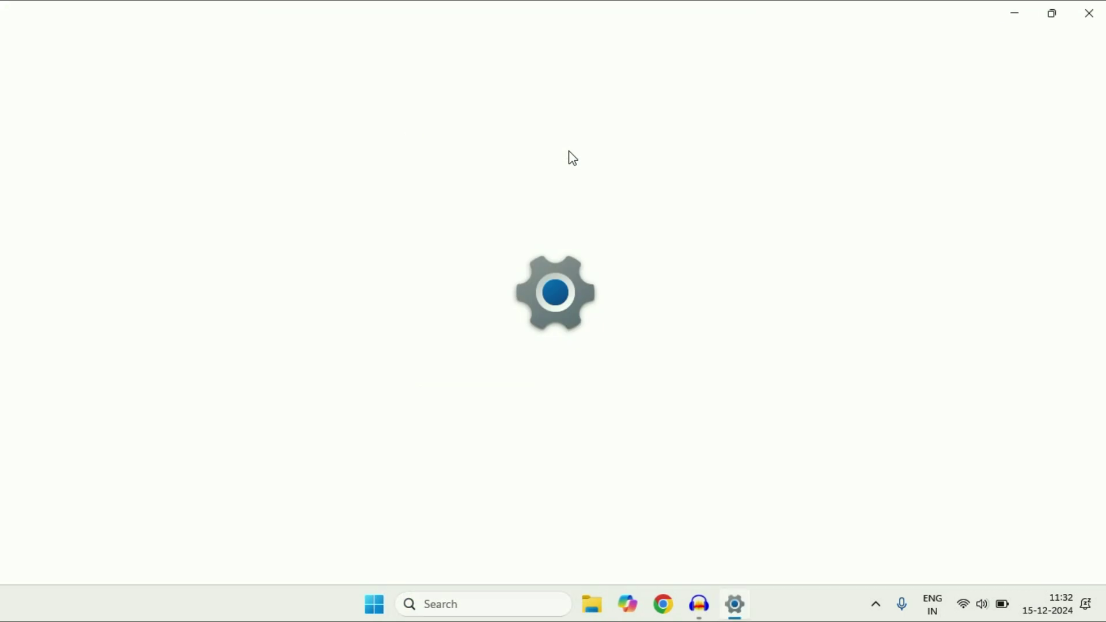
pyautogui.scroll(-9, 581, 206)
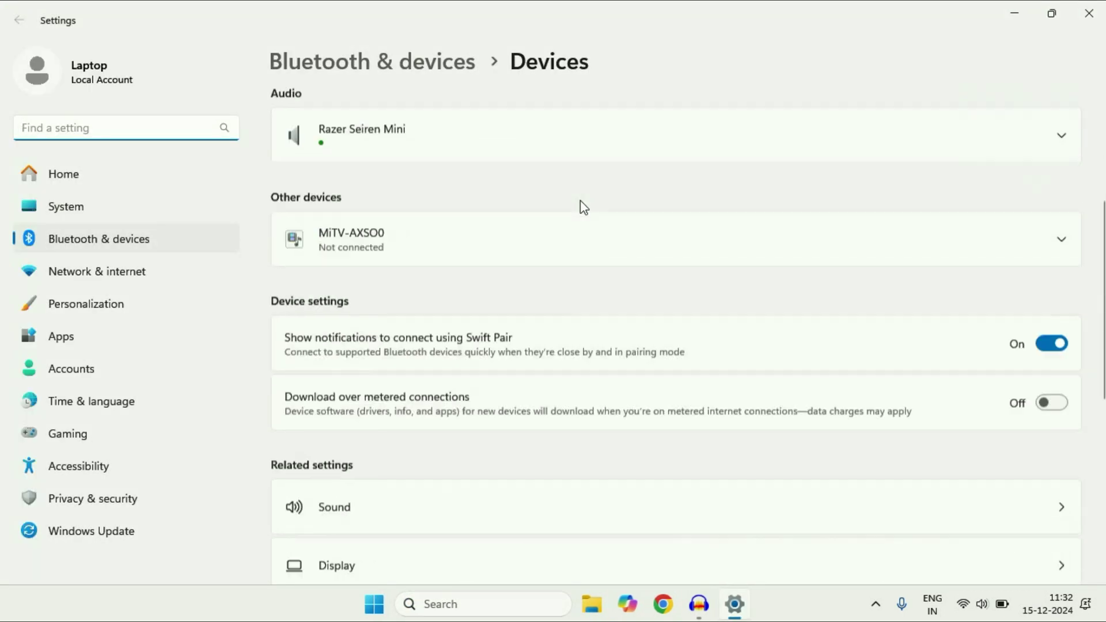
pyautogui.scroll(-2, 583, 207)
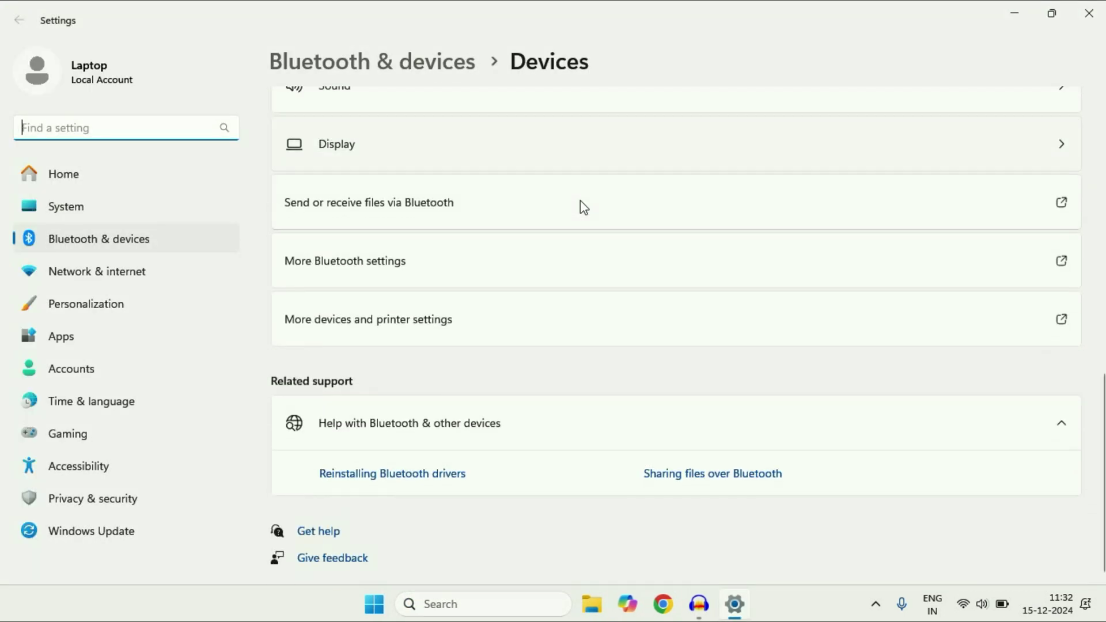
# - In More Bluetooth settings, tick 'Allow Bluetooth devices to find this PC', apply, and close Settings
pyautogui.click(415, 266)
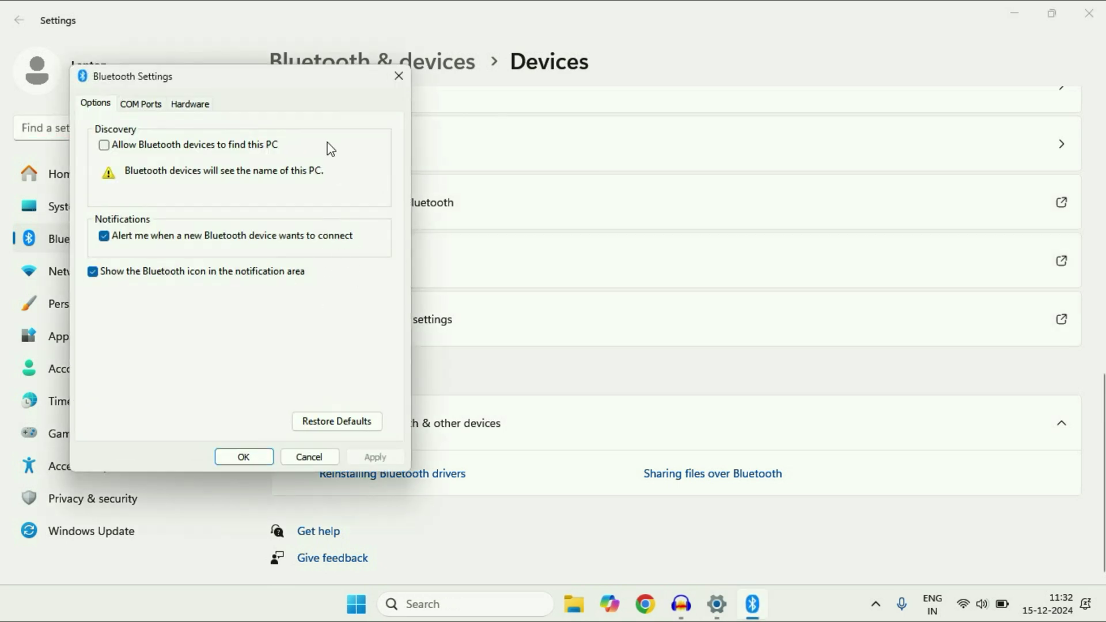
pyautogui.moveTo(286, 83); pyautogui.dragTo(621, 57)
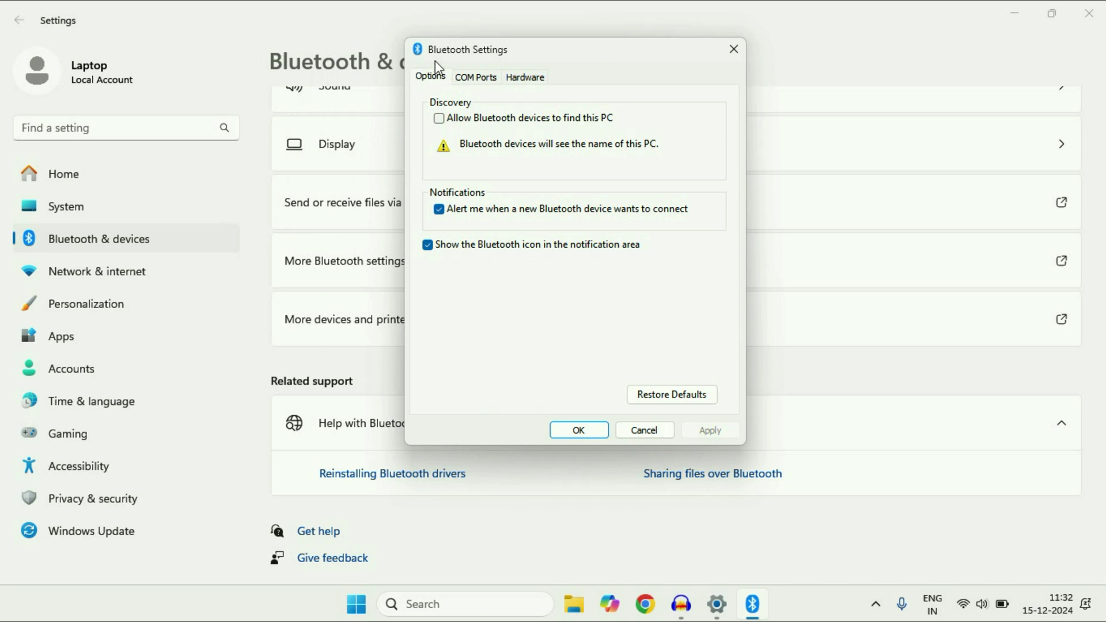
pyautogui.click(429, 81)
pyautogui.click(439, 118)
pyautogui.click(709, 430)
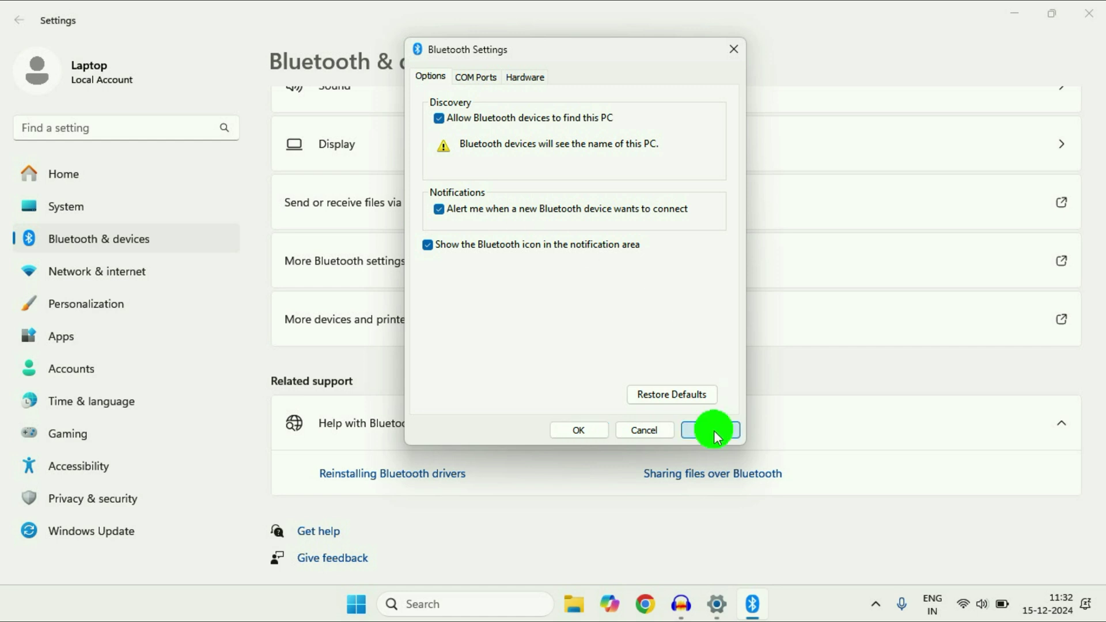
pyautogui.click(604, 434)
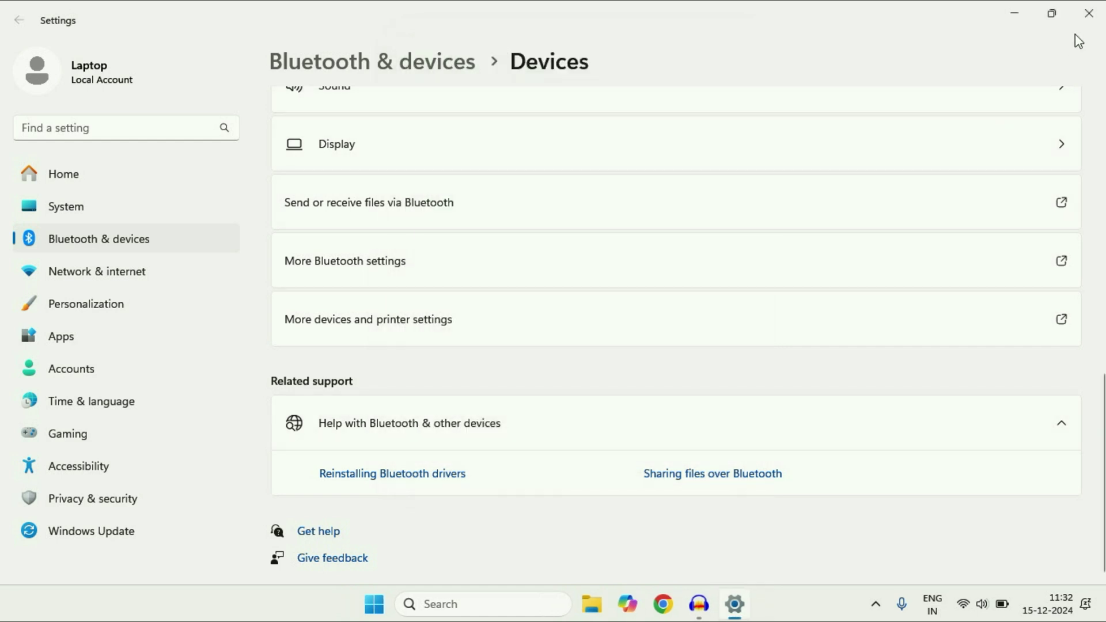
pyautogui.click(1088, 13)
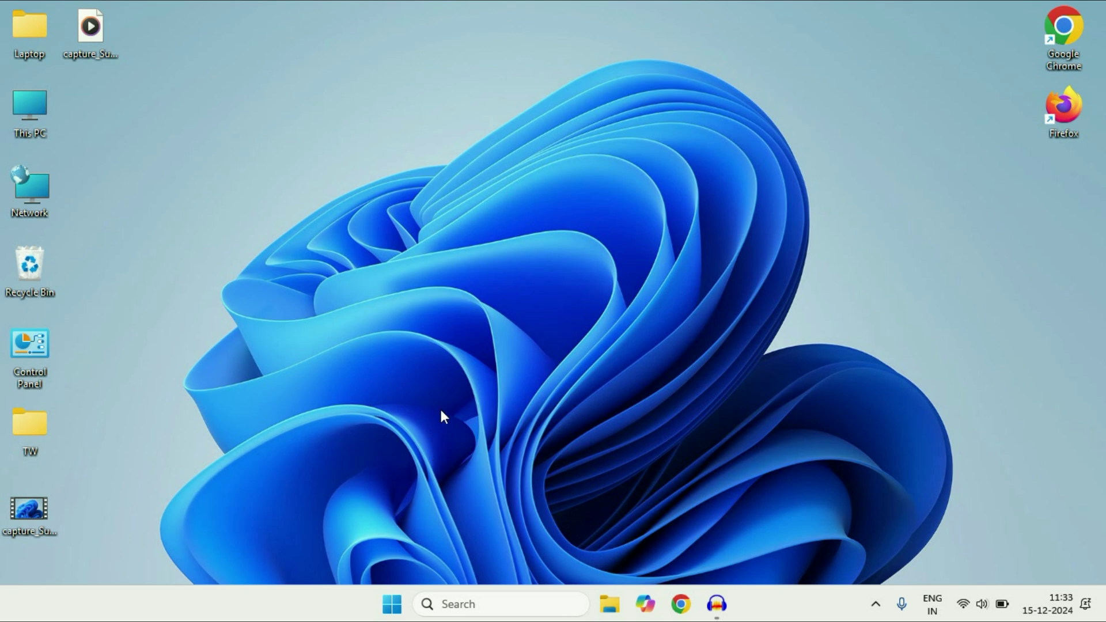
# - Reopen Device Manager from the Start menu and expand the Bluetooth category
pyautogui.rightClick(392, 606)
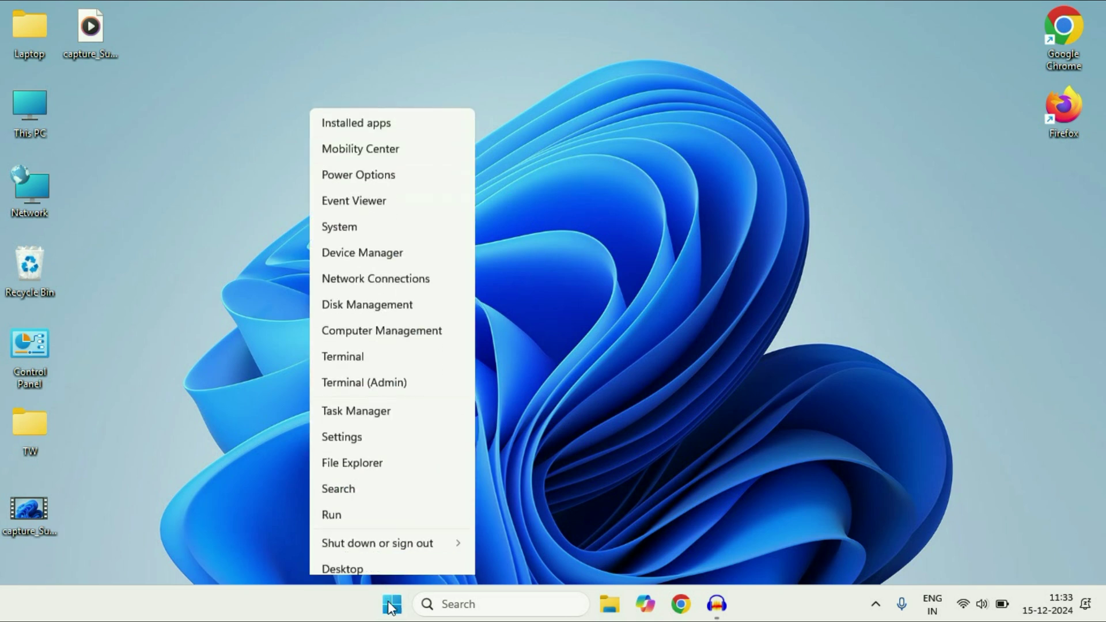
pyautogui.click(381, 244)
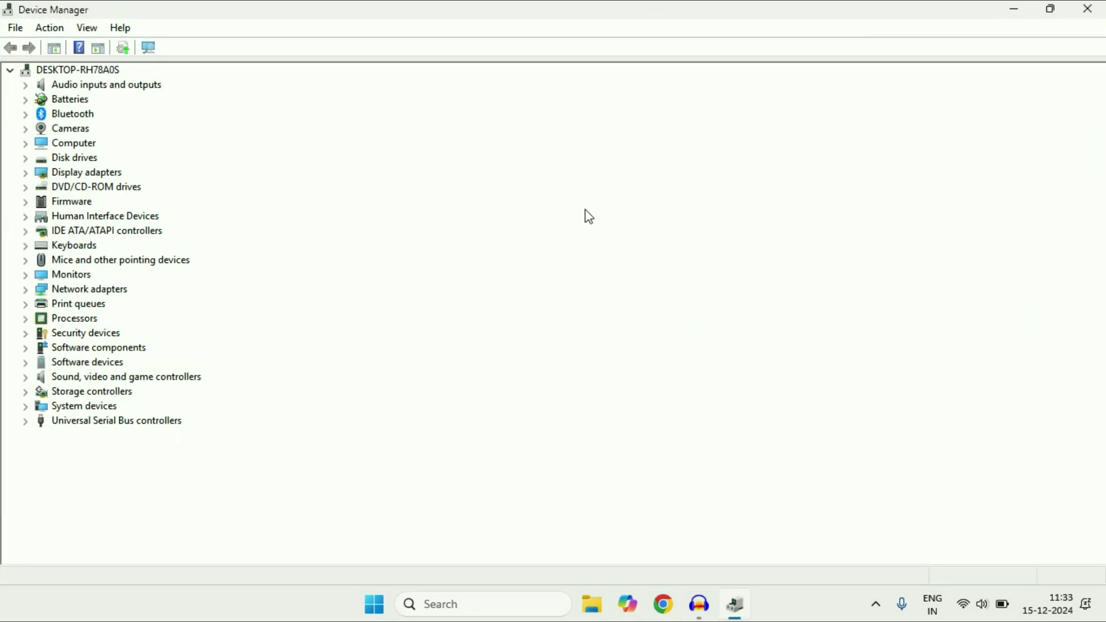
pyautogui.click(73, 115)
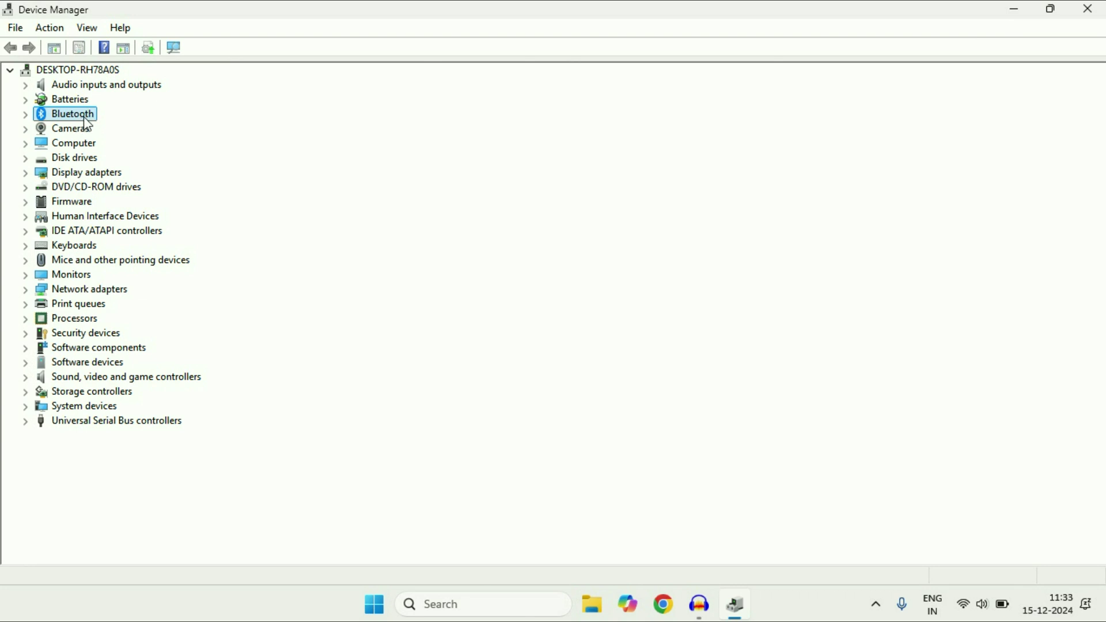
pyautogui.click(25, 115)
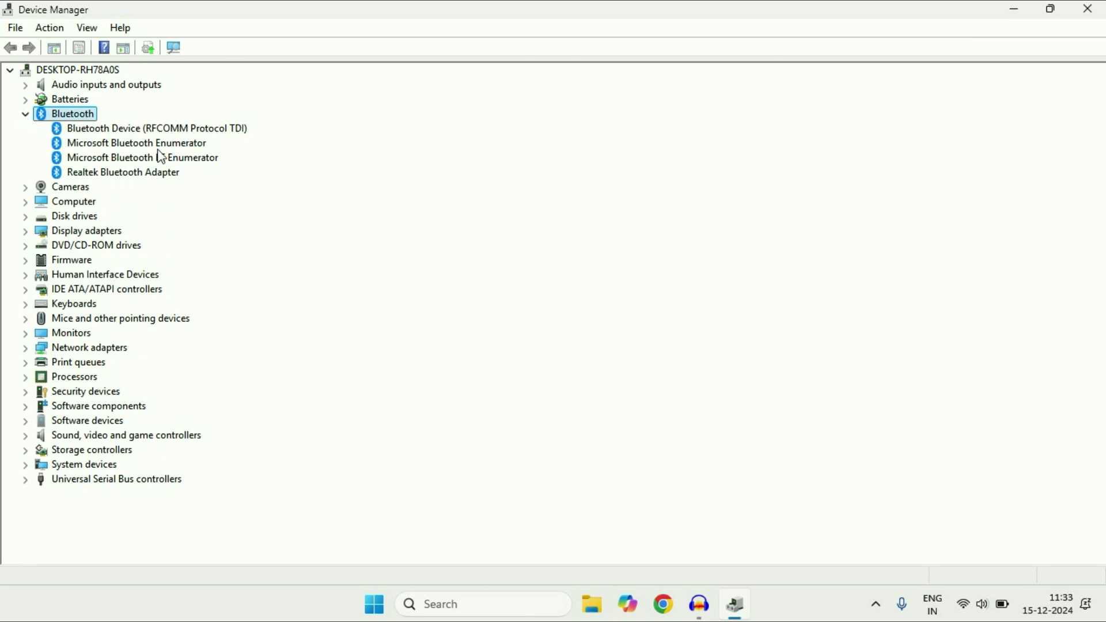
# - Run an automatic driver search for the Realtek Bluetooth Adapter, close the 'best drivers installed' result, then right-click the adapter again
pyautogui.click(121, 176)
pyautogui.rightClick(120, 176)
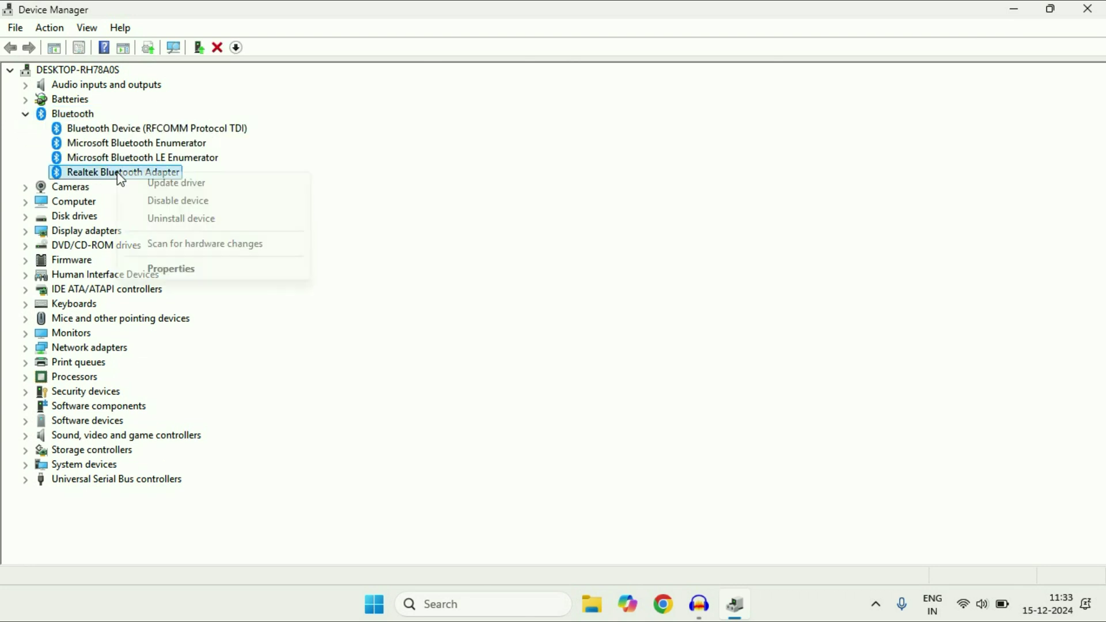
pyautogui.click(219, 182)
pyautogui.click(480, 268)
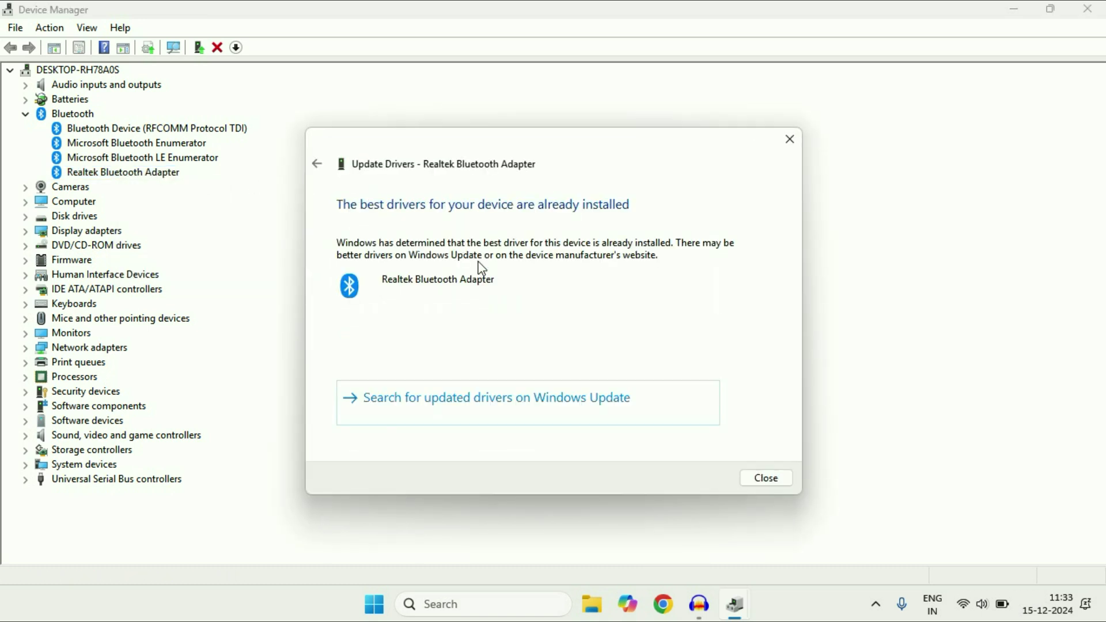
pyautogui.click(775, 478)
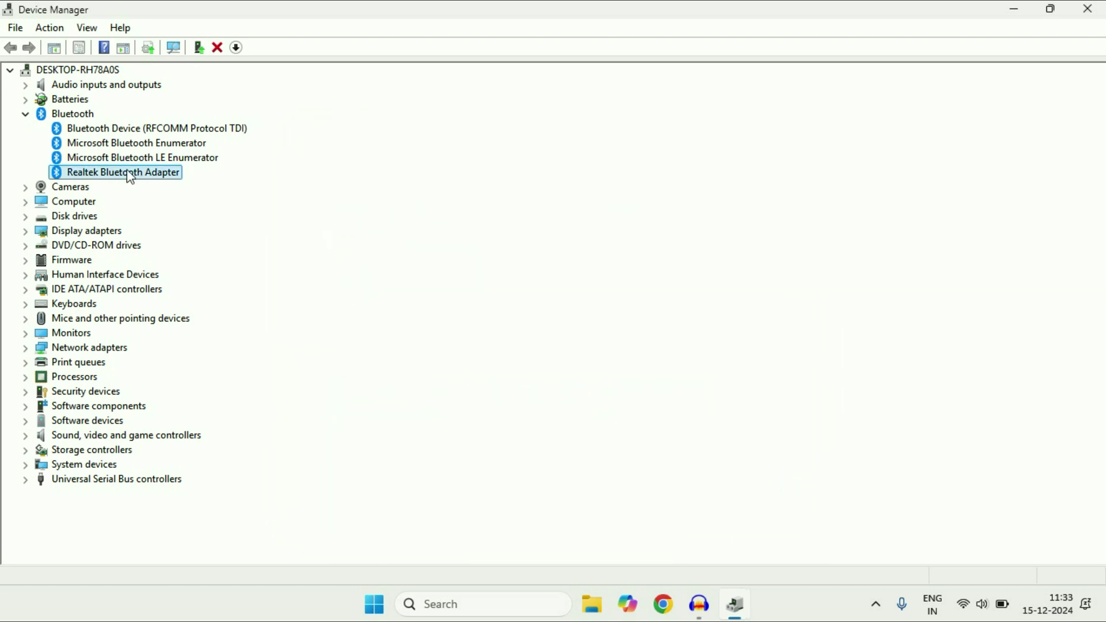
pyautogui.rightClick(130, 177)
# - Install Realtek Bluetooth Adapter driver 1.7.1019.3005 from the on-computer driver list, then close Device Manager
pyautogui.click(196, 182)
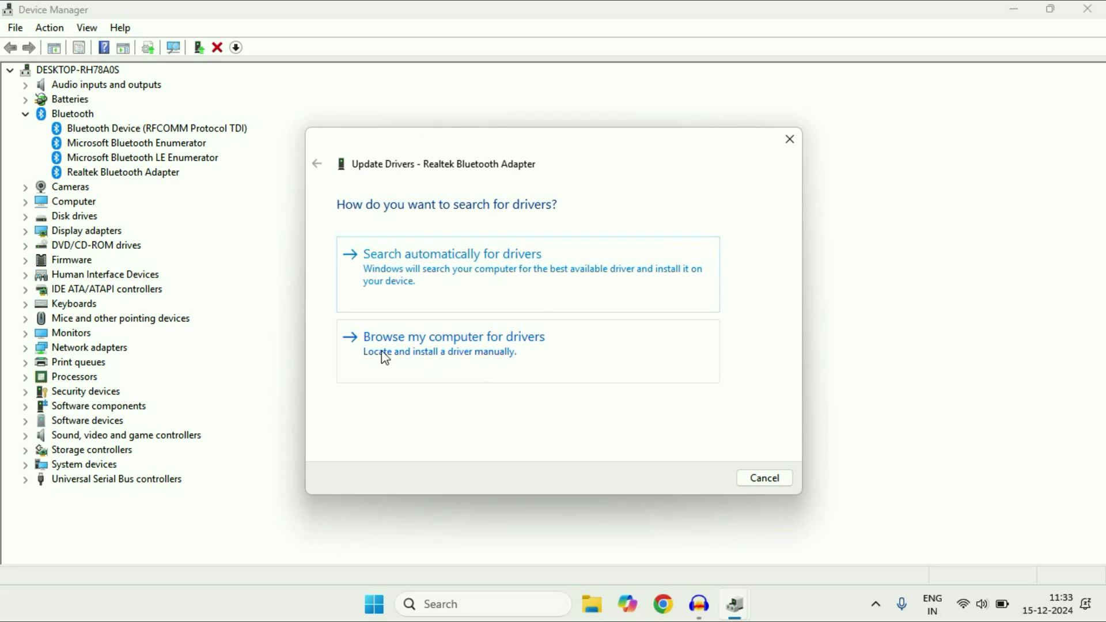
pyautogui.click(442, 354)
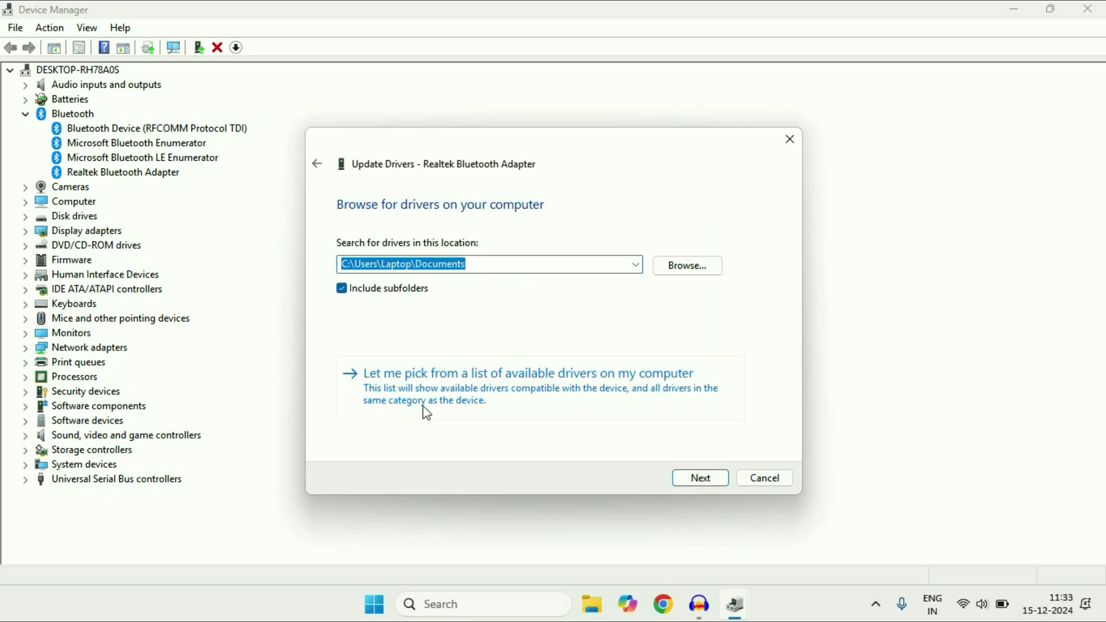
pyautogui.click(452, 395)
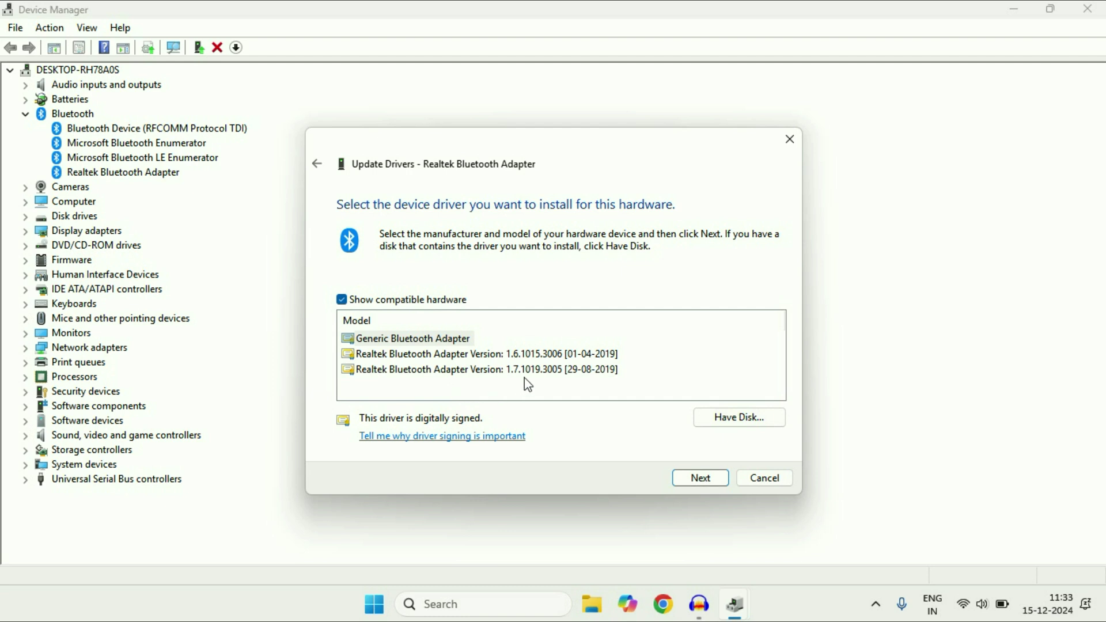
pyautogui.click(570, 377)
pyautogui.click(718, 484)
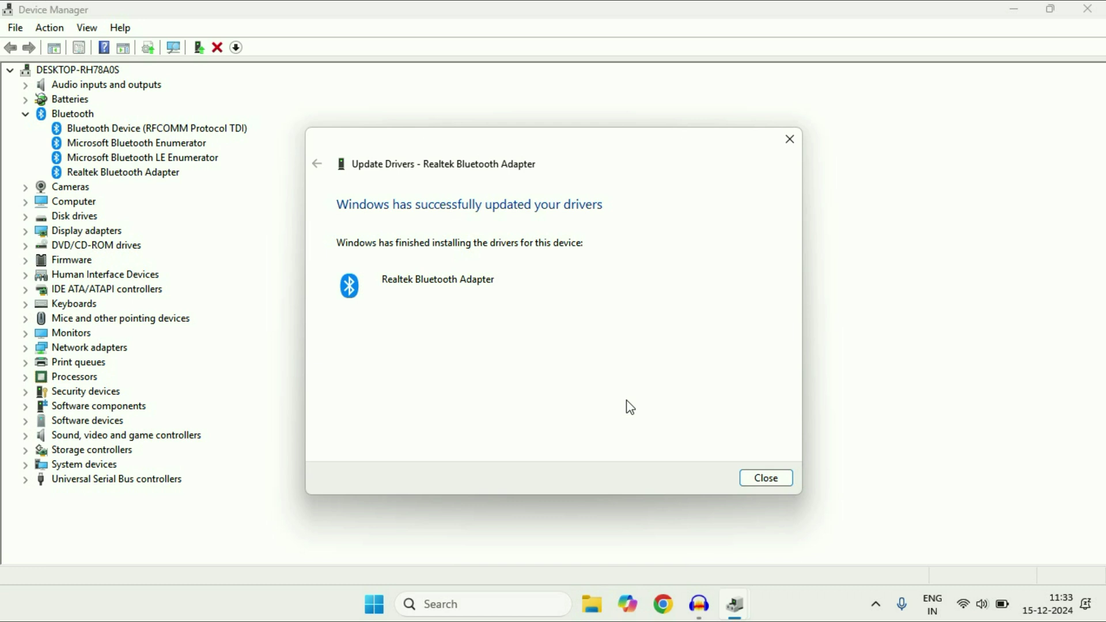
pyautogui.click(766, 480)
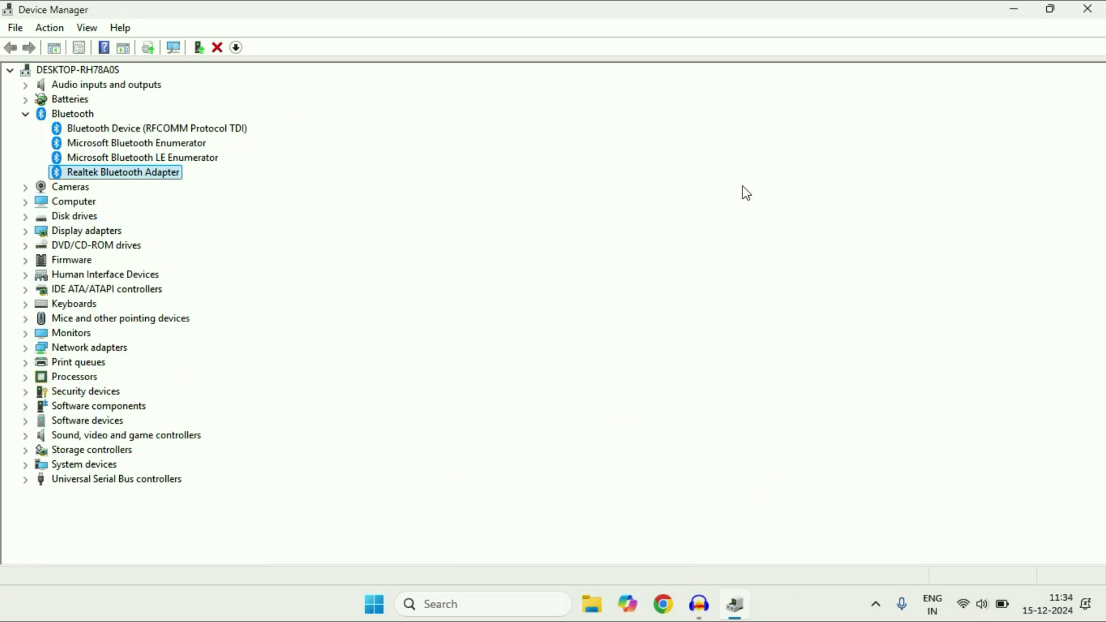
pyautogui.click(1088, 8)
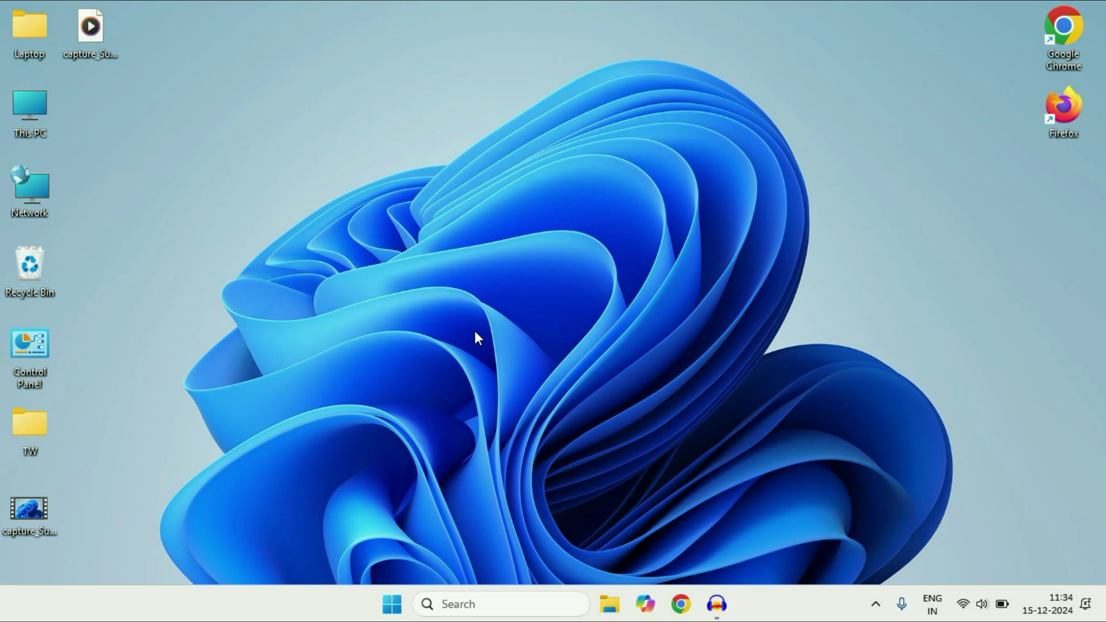
# - Search for 'cmd', run Command Prompt as administrator, and drag its window into position
pyautogui.click(478, 603)
pyautogui.write('cmd')
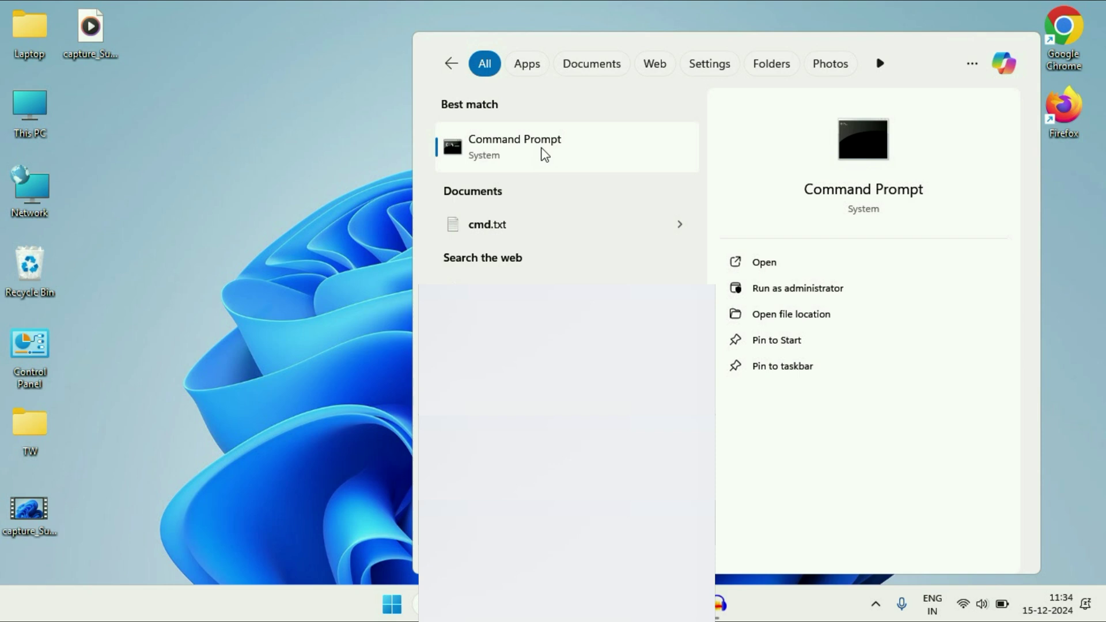
pyautogui.rightClick(545, 154)
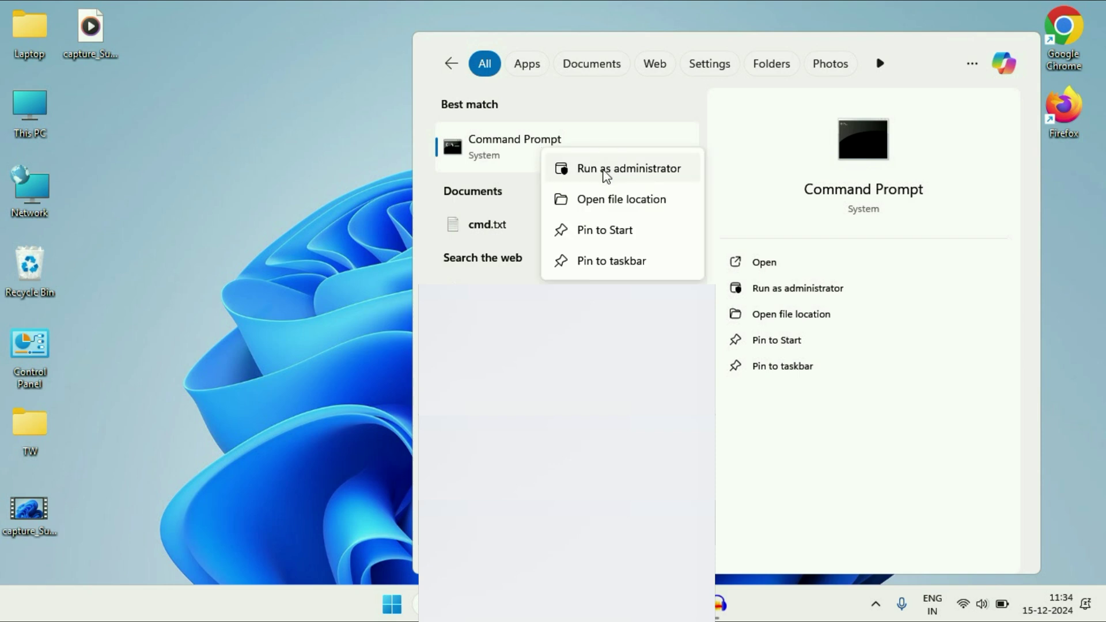
pyautogui.click(605, 170)
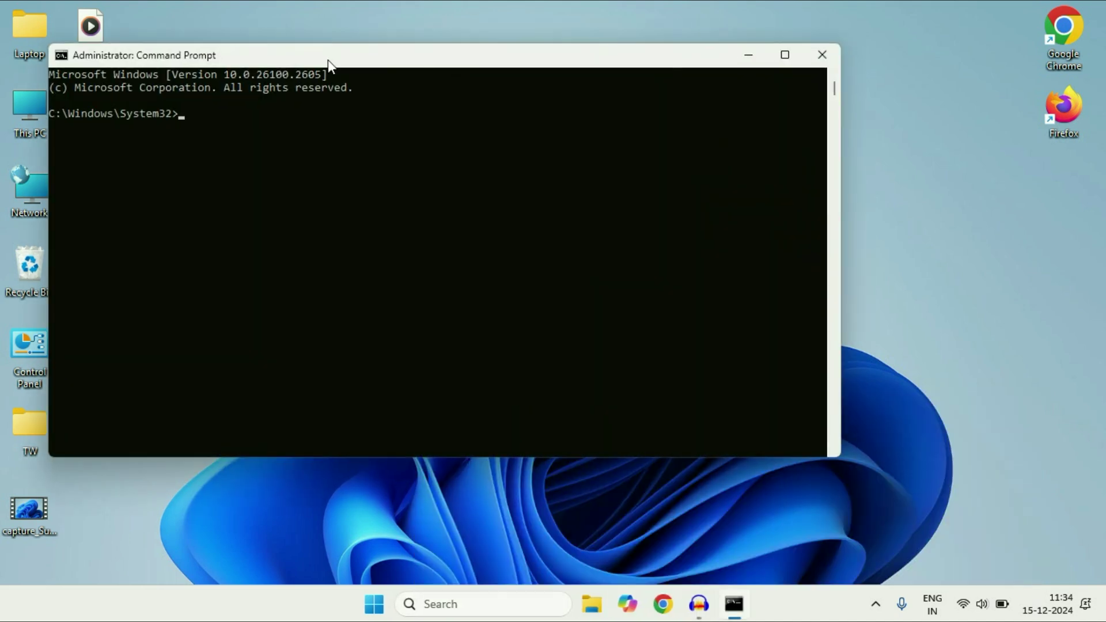
pyautogui.moveTo(327, 60); pyautogui.dragTo(453, 124)
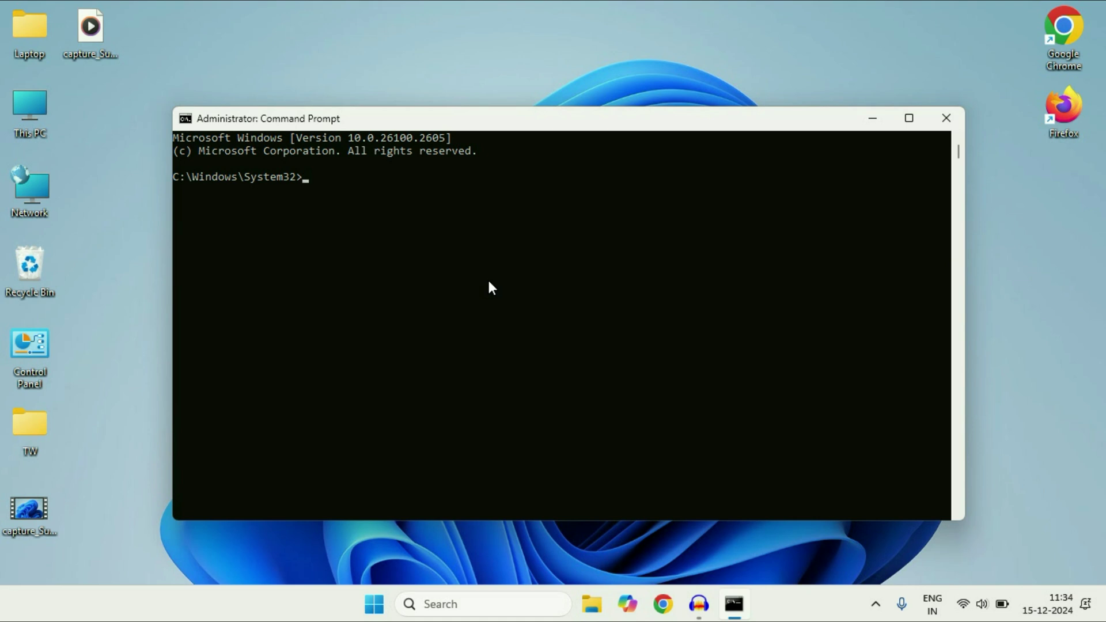
# - Run 'sfc /scannow' in the elevated Command Prompt, then close the window
pyautogui.write('sfc')
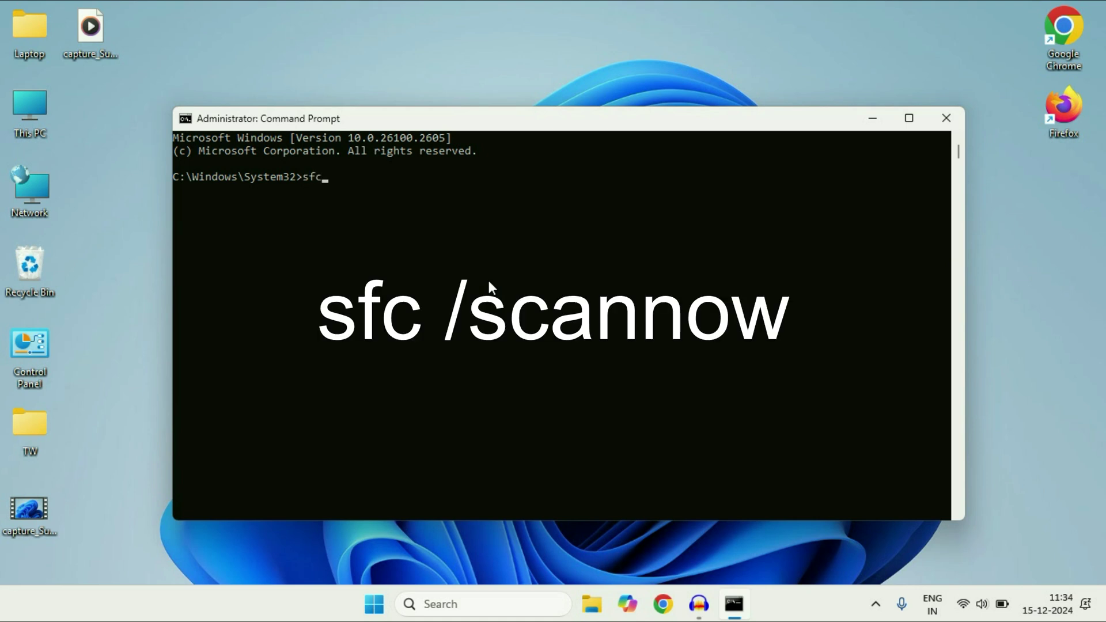
pyautogui.write(' /scannow')
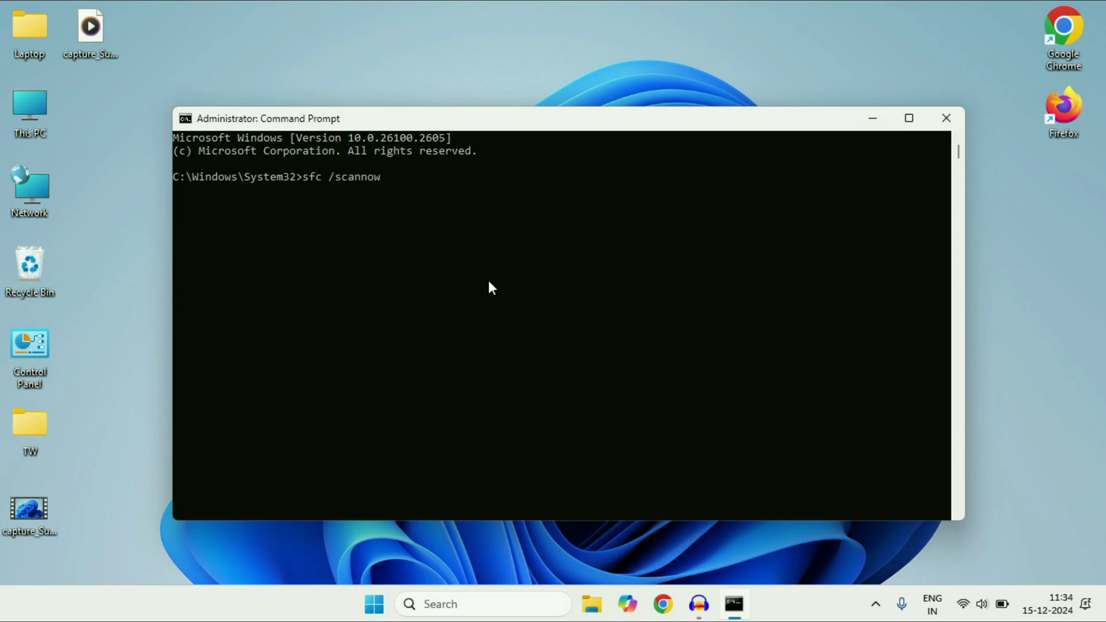
pyautogui.press('Return')
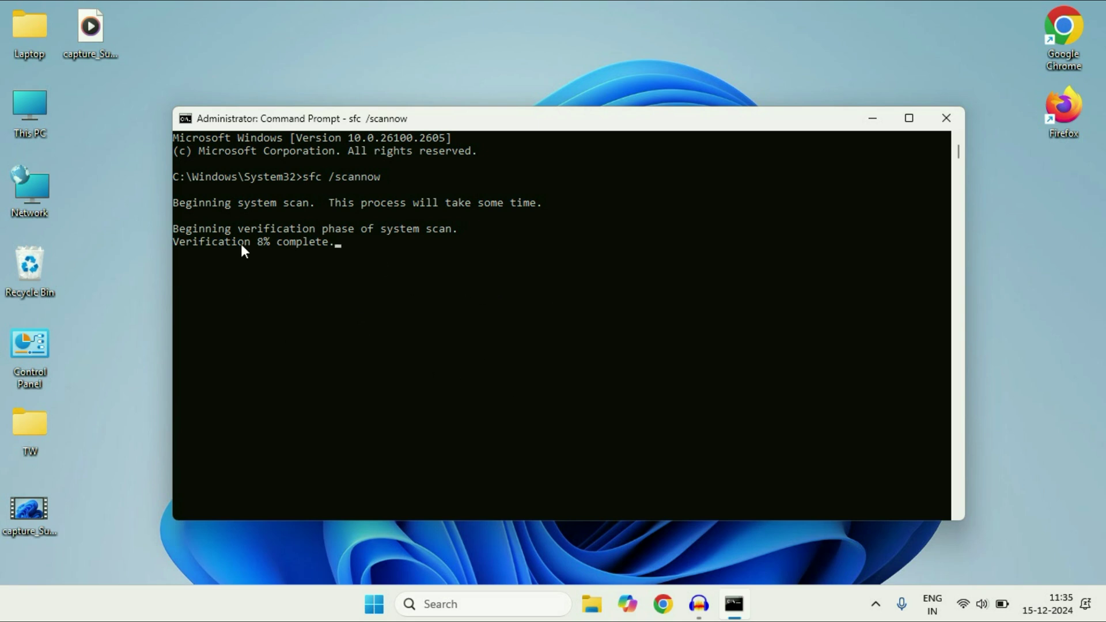
pyautogui.click(947, 121)
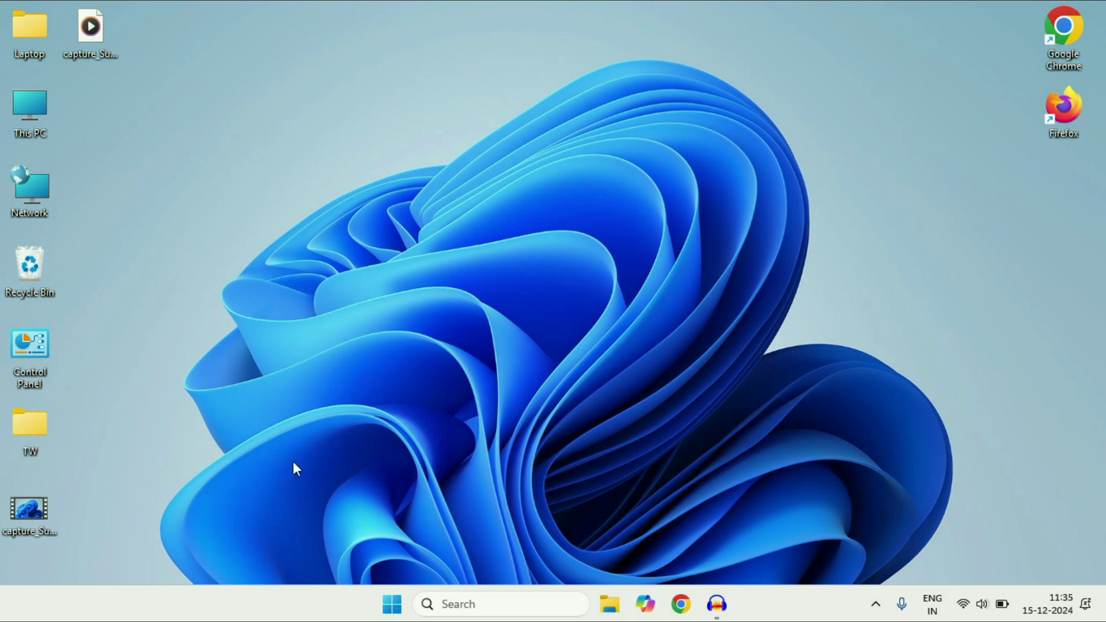
# - Search 'upd' to reach the Windows Update page and go to its Advanced options
pyautogui.click(474, 605)
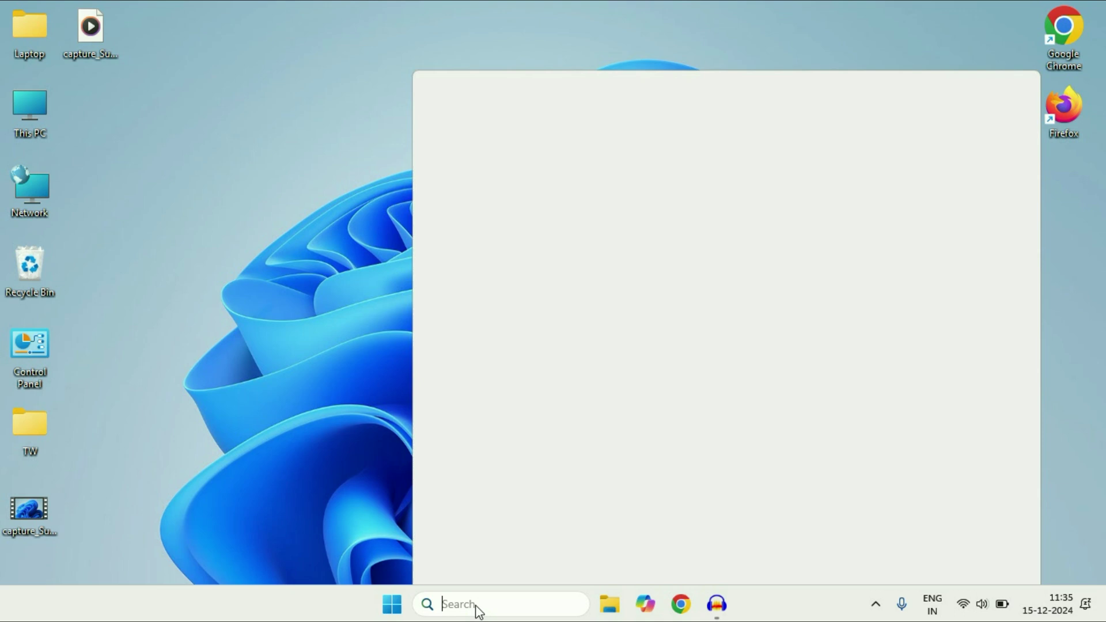
pyautogui.write('upd')
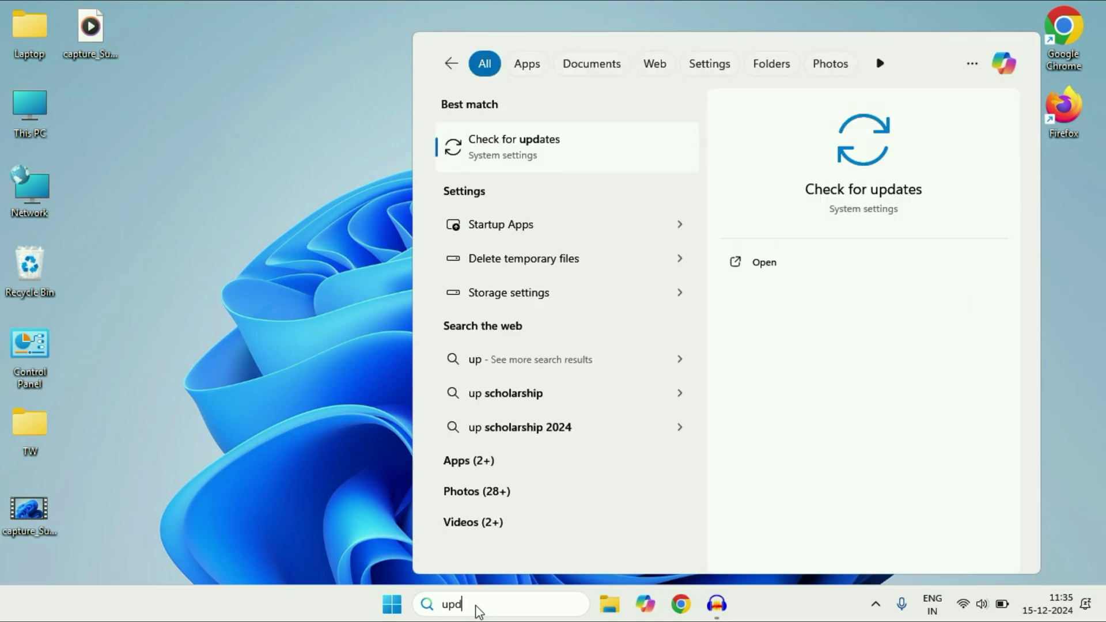
pyautogui.click(518, 154)
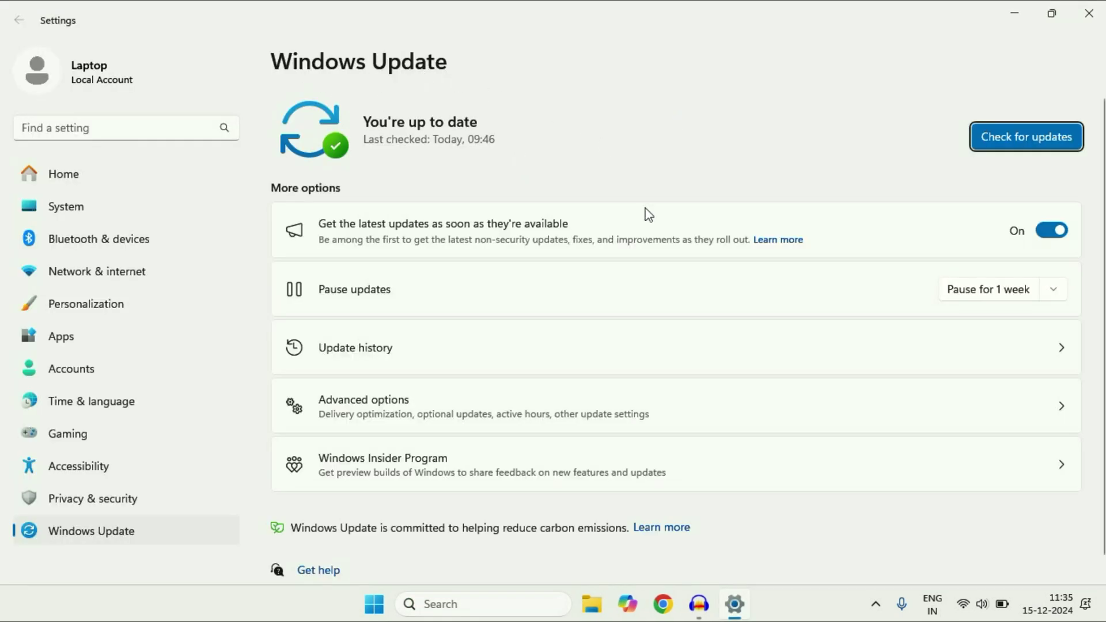
pyautogui.scroll(-1, 647, 212)
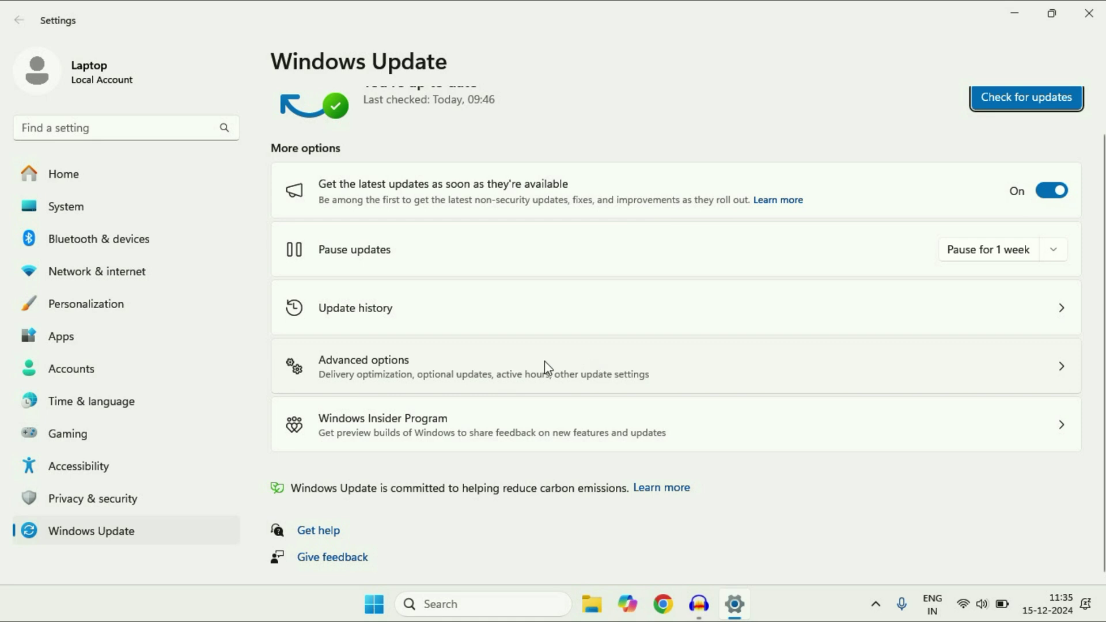
pyautogui.click(429, 371)
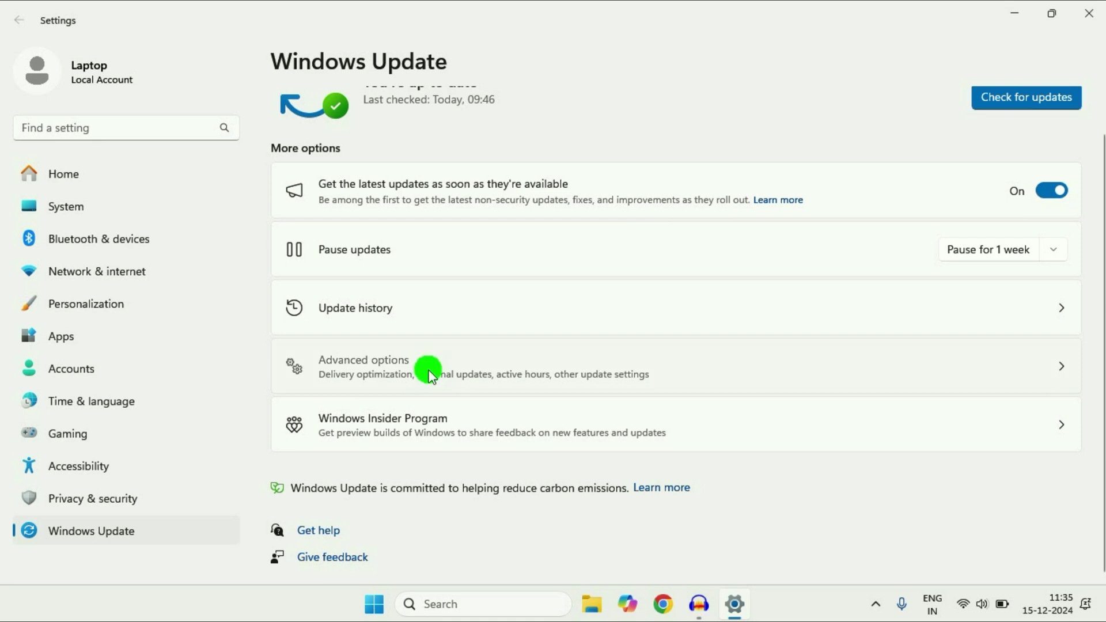
# - Download and install the optional ELAN - Keyboard driver update, then minimize Settings
pyautogui.scroll(-3, 499, 363)
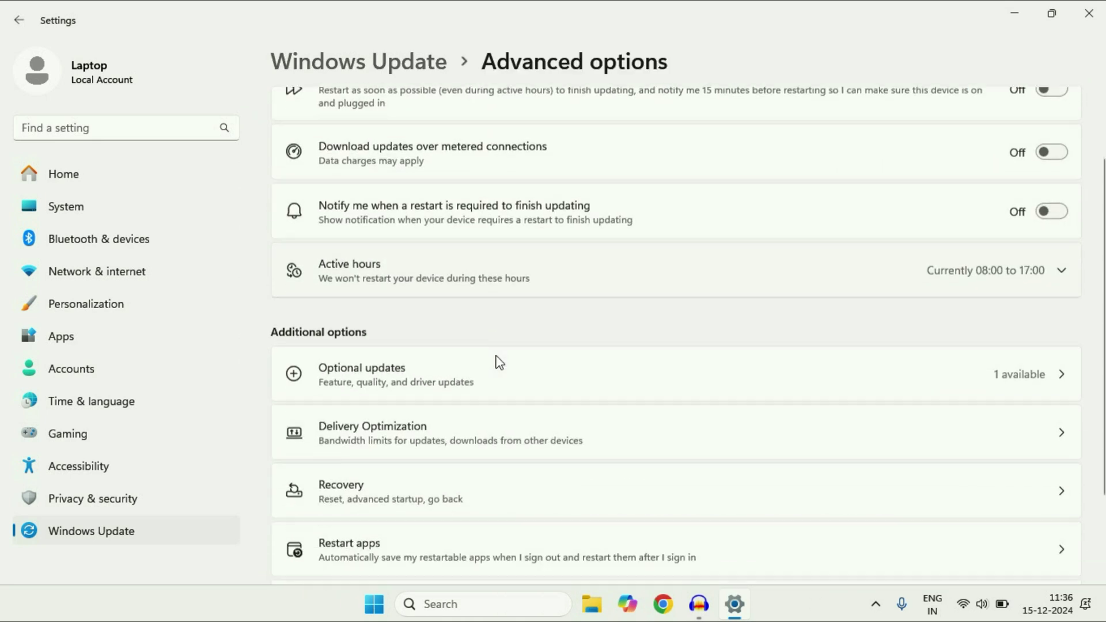
pyautogui.click(426, 324)
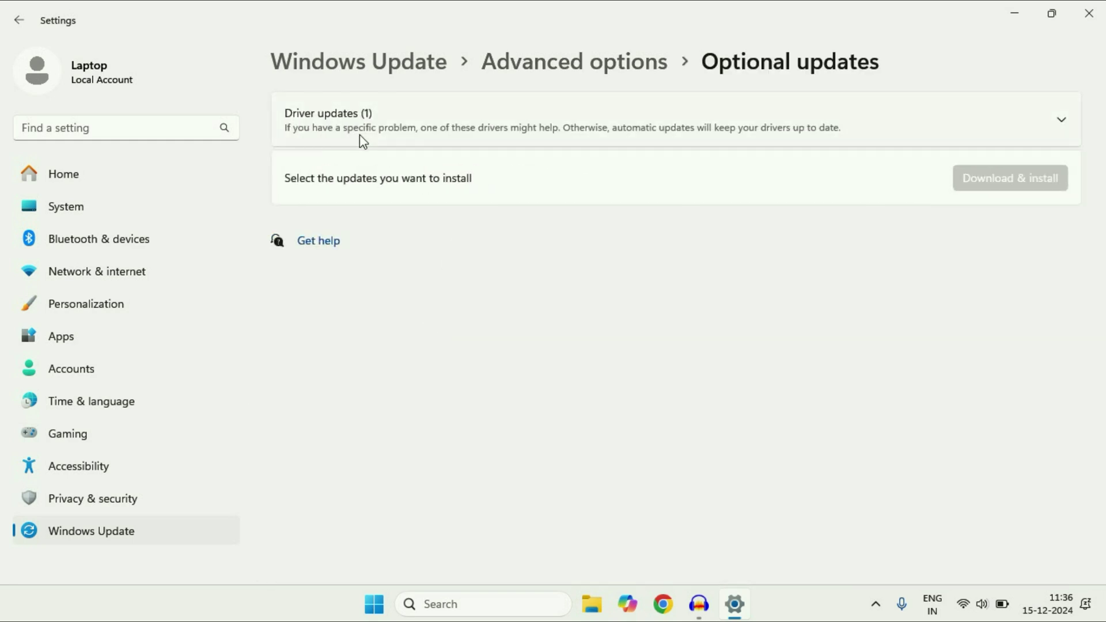
pyautogui.click(1057, 116)
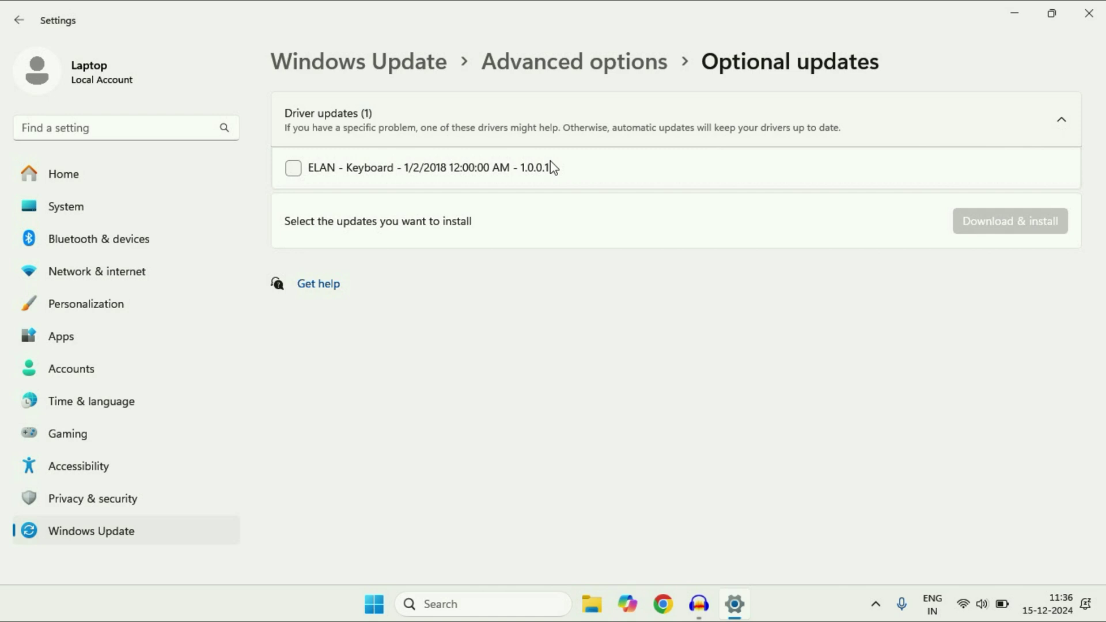
pyautogui.click(293, 169)
pyautogui.click(999, 229)
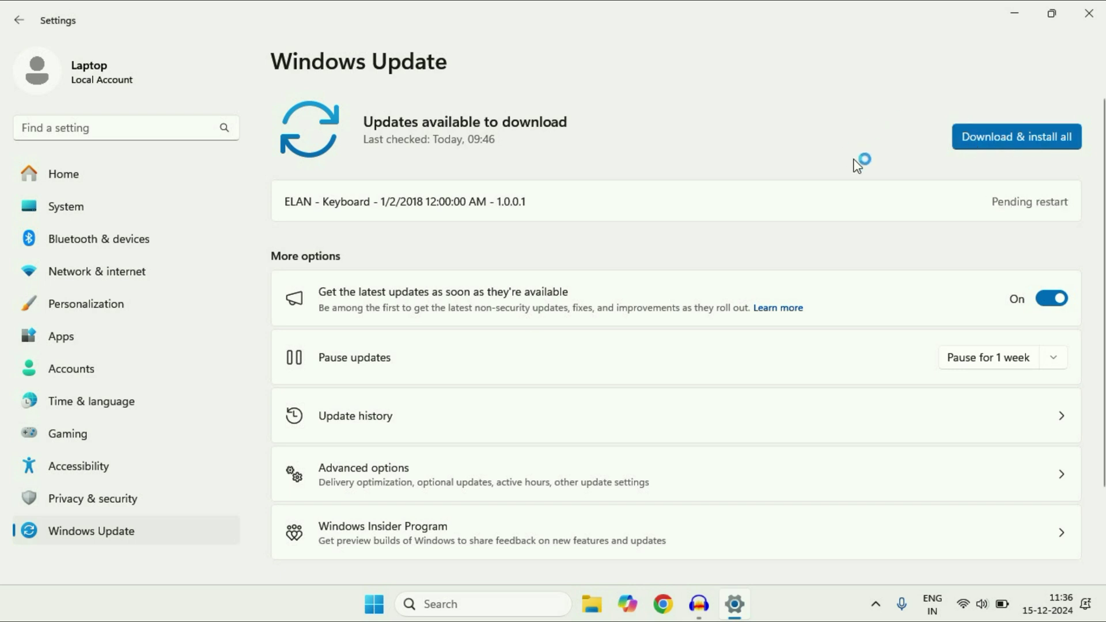
pyautogui.click(1010, 17)
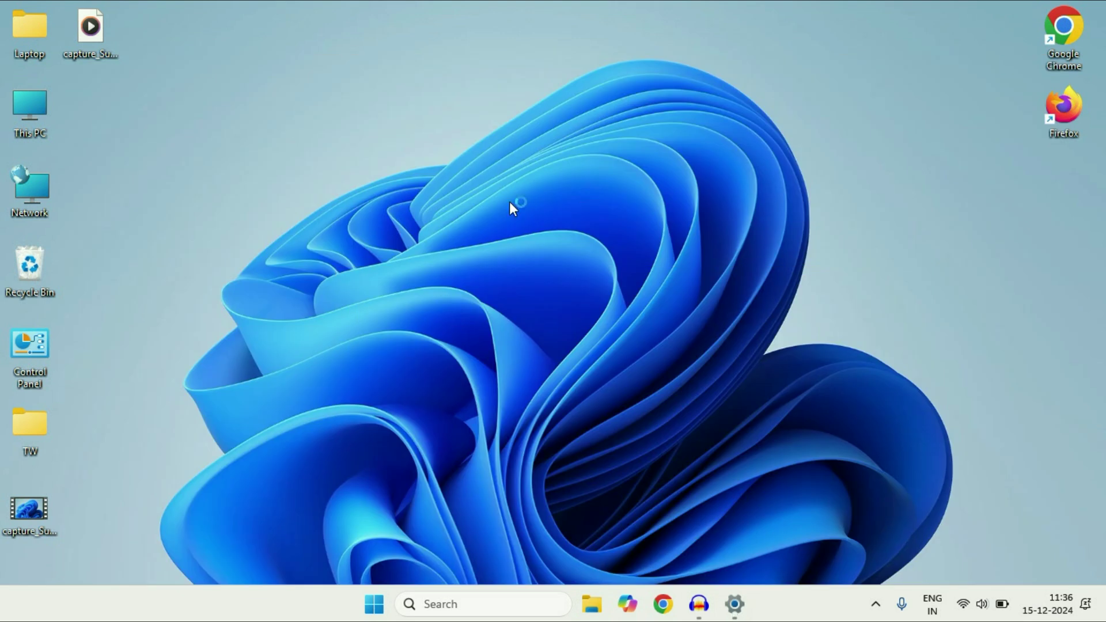